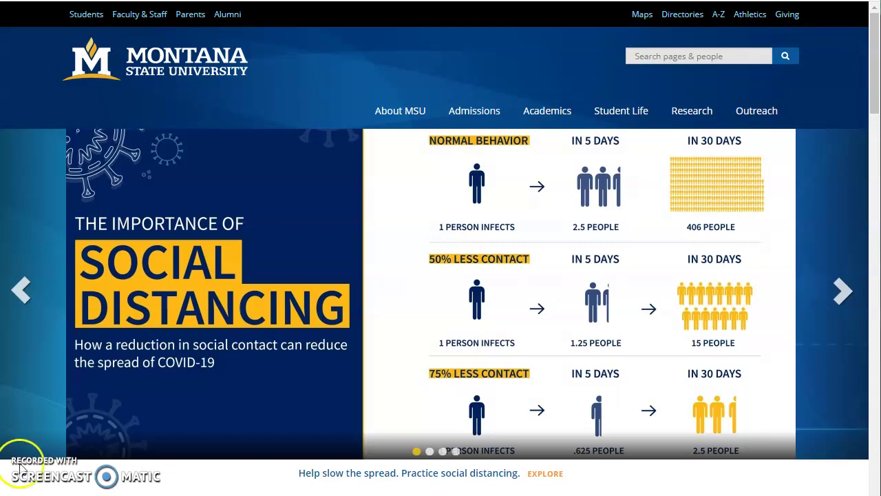
# Search the Montana State University site for 'docusign'
pyautogui.click(660, 56)
pyautogui.write('do')
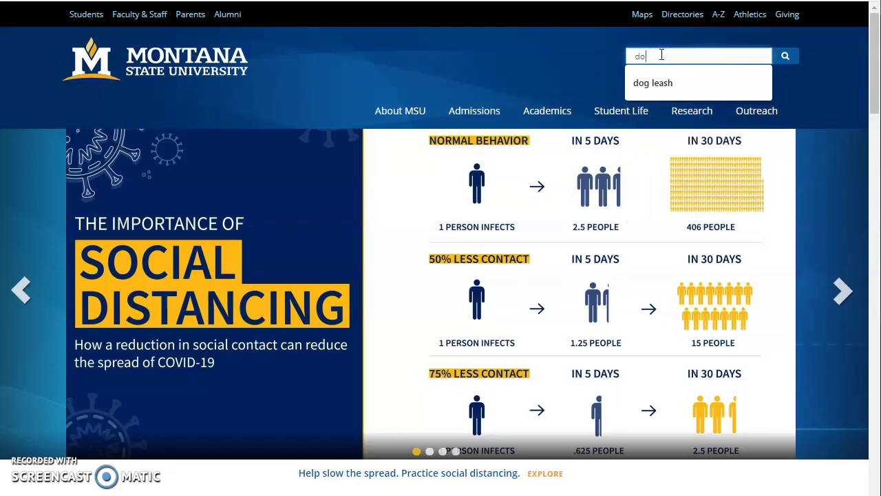
pyautogui.write('su')
pyautogui.press('BackSpace')
pyautogui.press('BackSpace')
pyautogui.write('cusign')
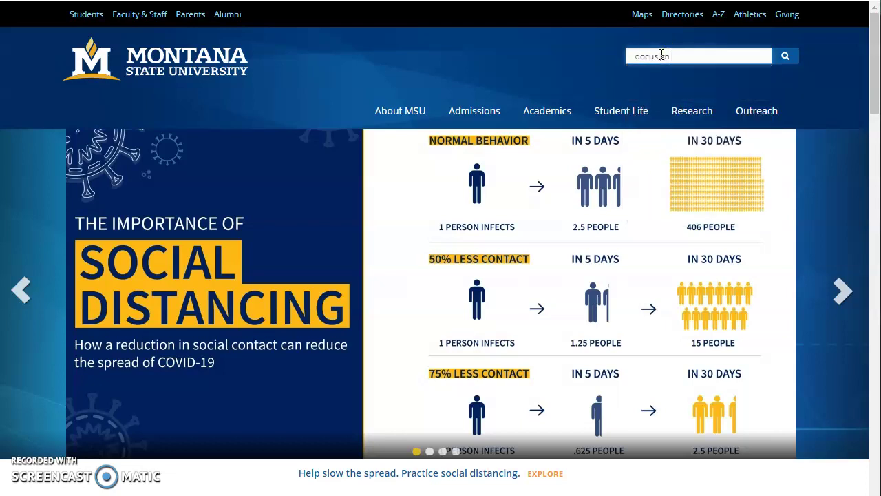
pyautogui.press('Return')
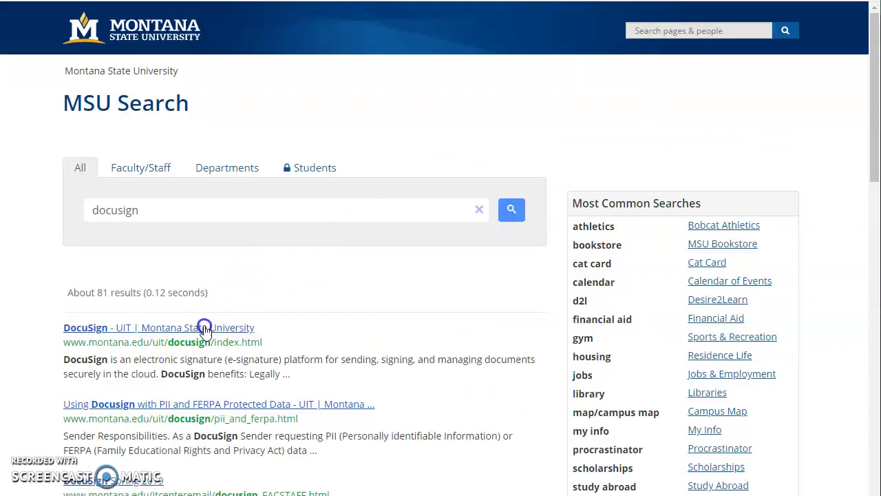
pyautogui.click(202, 327)
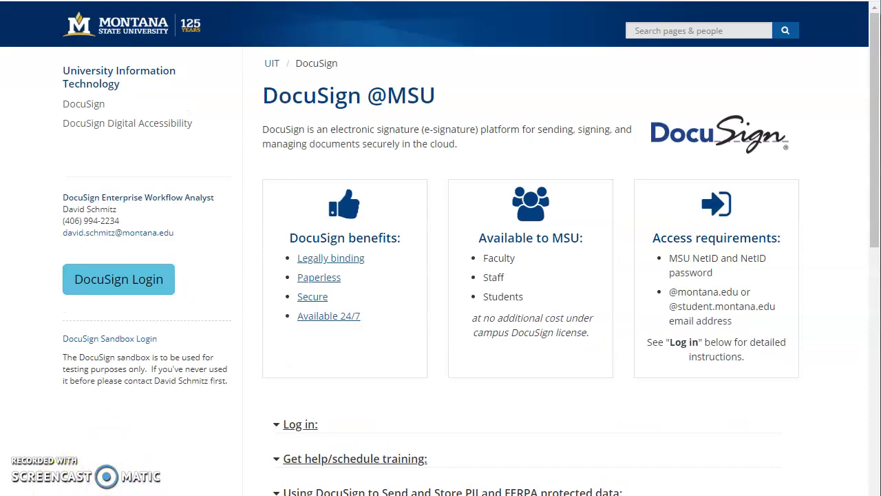
pyautogui.scroll(-5, 310, 338)
pyautogui.click(335, 259)
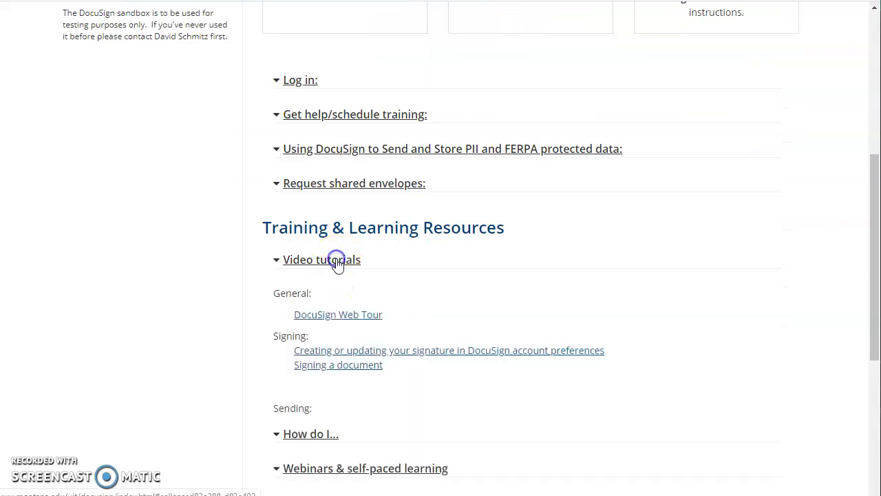
pyautogui.scroll(-3, 349, 303)
pyautogui.scroll(3, 349, 315)
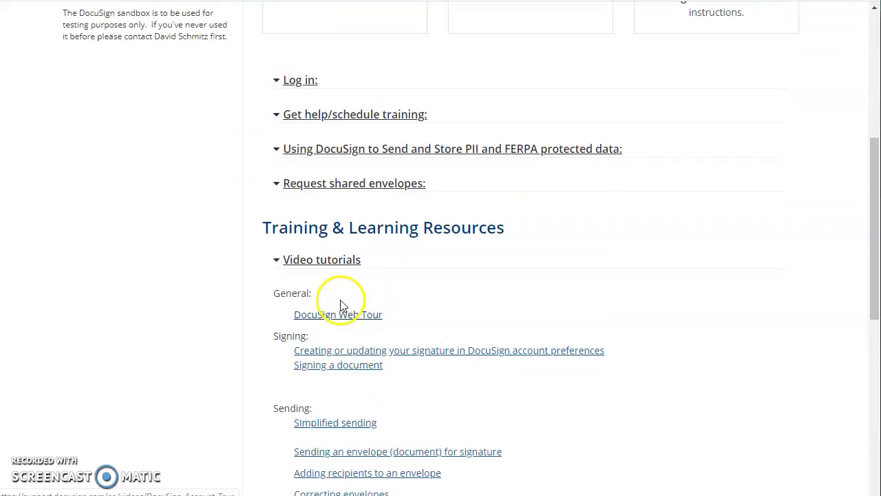
pyautogui.click(332, 260)
pyautogui.scroll(3, 326, 142)
pyautogui.click(293, 288)
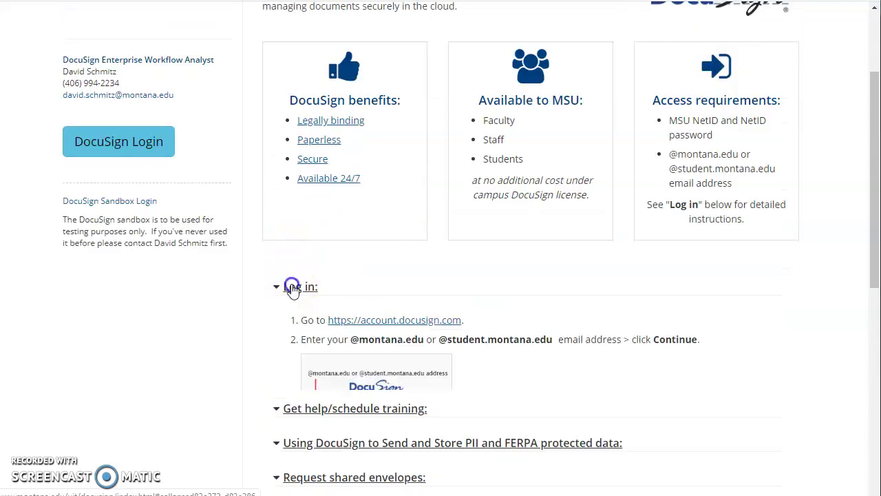
pyautogui.scroll(-1, 360, 316)
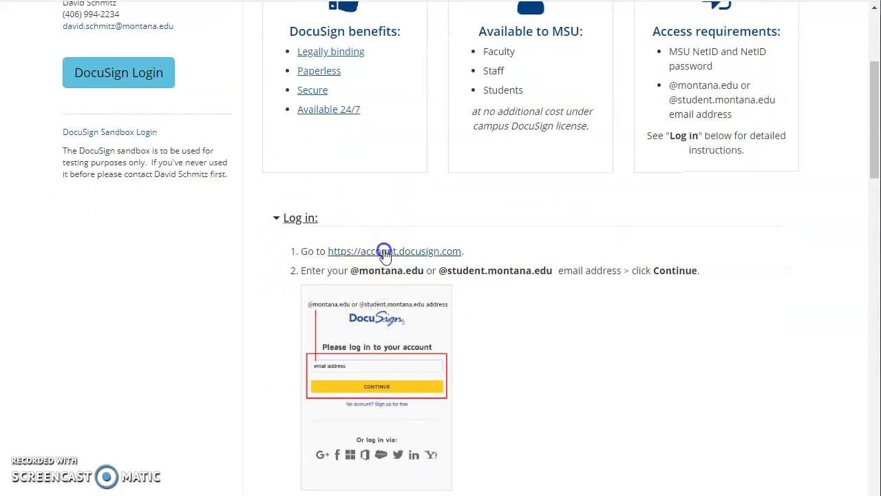
# Go to account.docusign.com and enter the saved university e-mail address
pyautogui.click(384, 252)
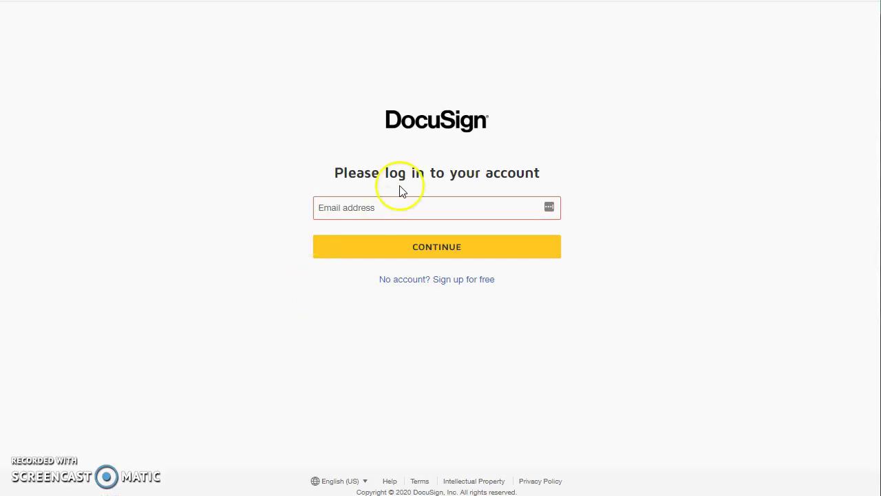
pyautogui.click(348, 201)
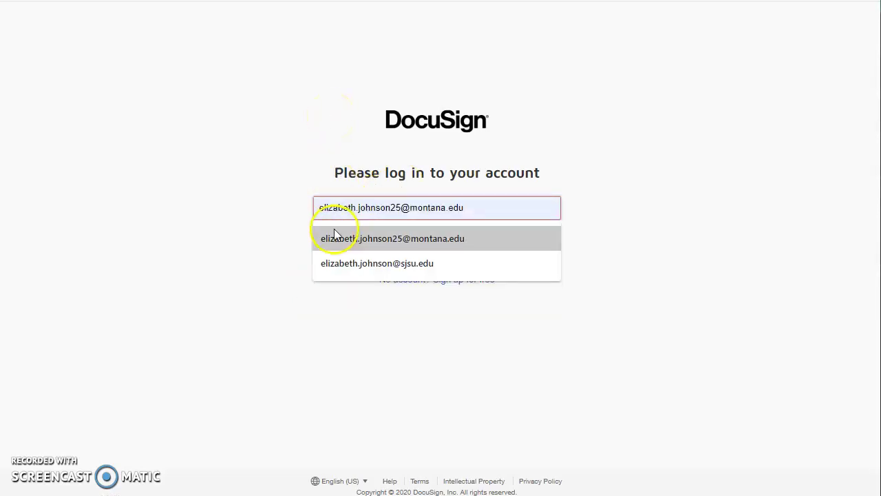
pyautogui.click(335, 237)
pyautogui.click(348, 247)
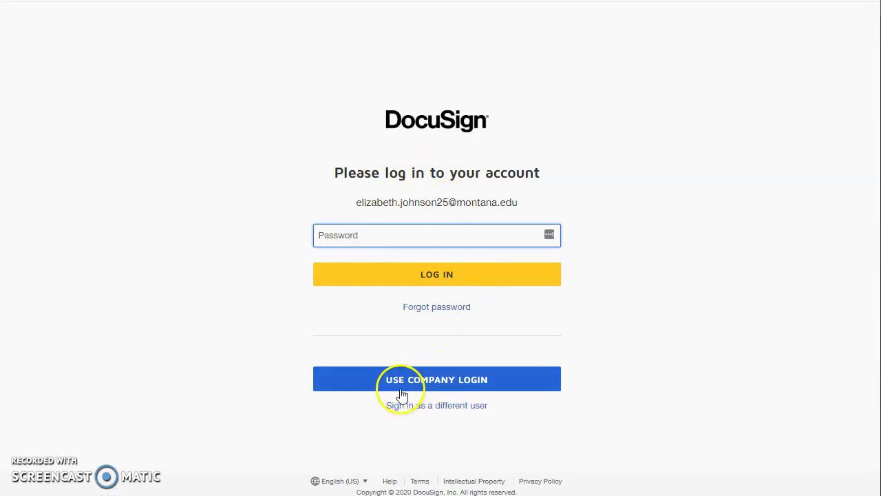
# Sign in through the university company login, re-entering the password
pyautogui.click(417, 384)
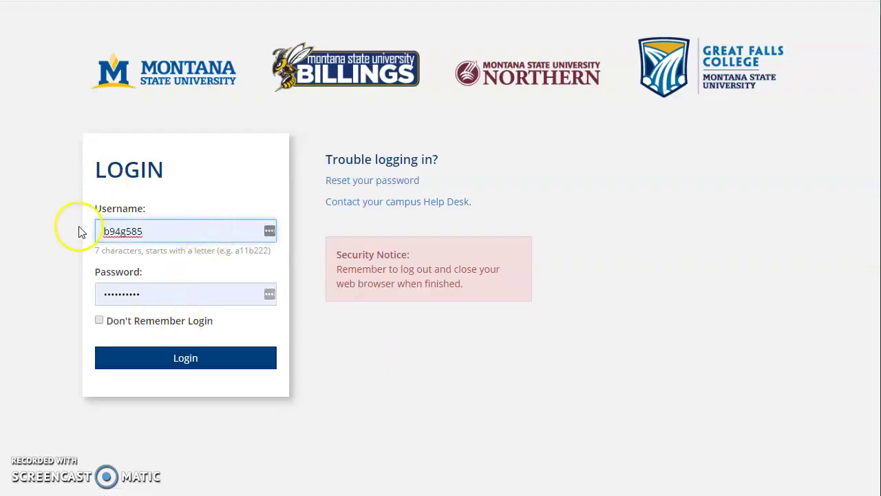
pyautogui.click(179, 355)
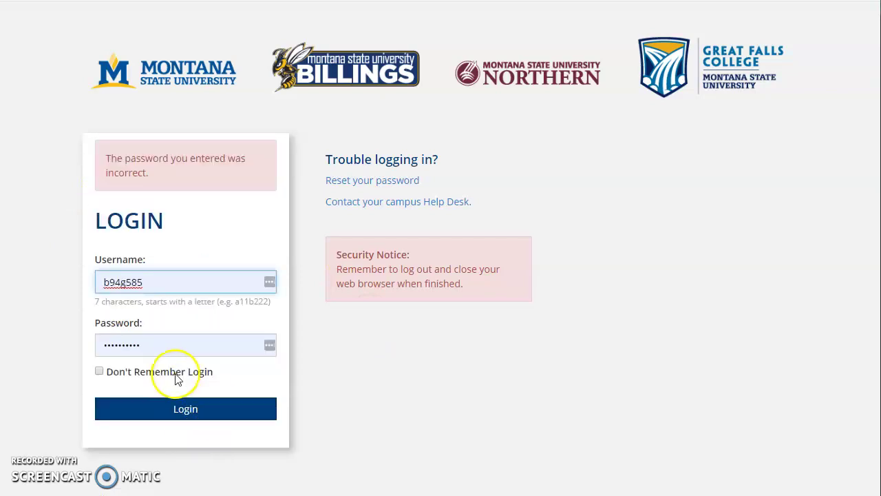
pyautogui.click(132, 337)
pyautogui.moveTo(132, 337); pyautogui.dragTo(59, 324)
pyautogui.write('••')
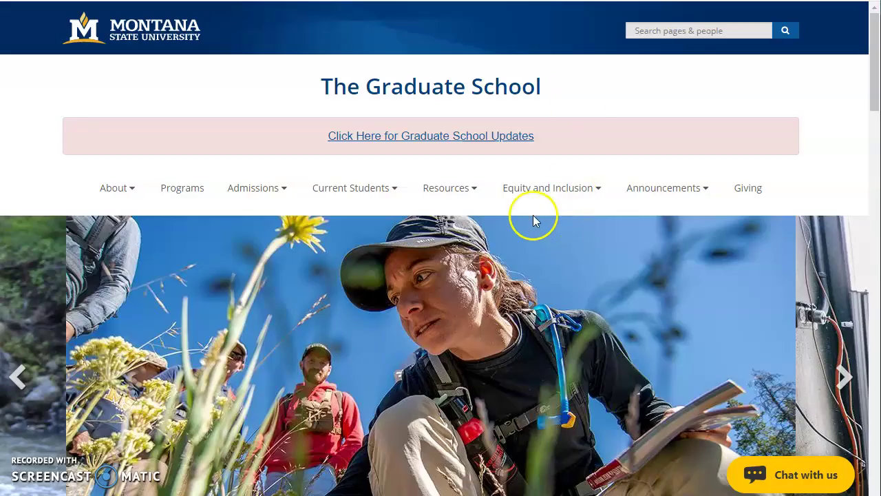
# Open the Certificate of Approval Form via Current Students > Forms, under Electronic Thesis/Dissertation forms
pyautogui.click(379, 191)
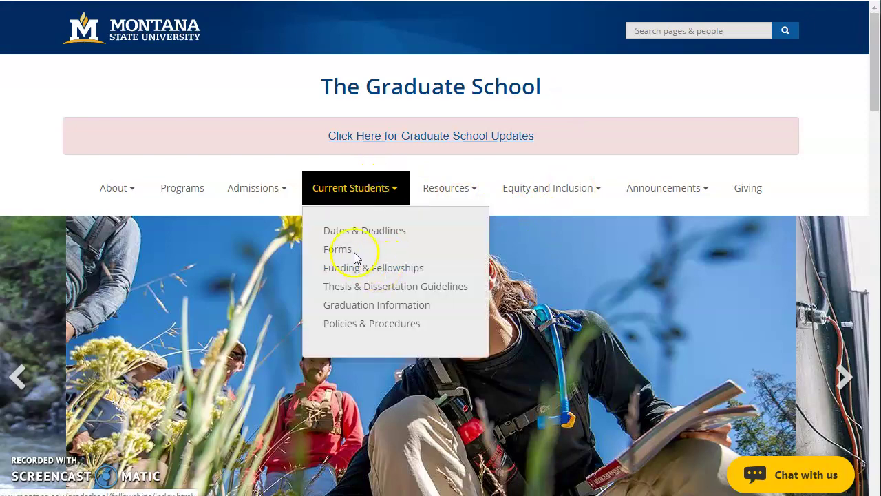
pyautogui.click(342, 250)
pyautogui.scroll(-8, 360, 195)
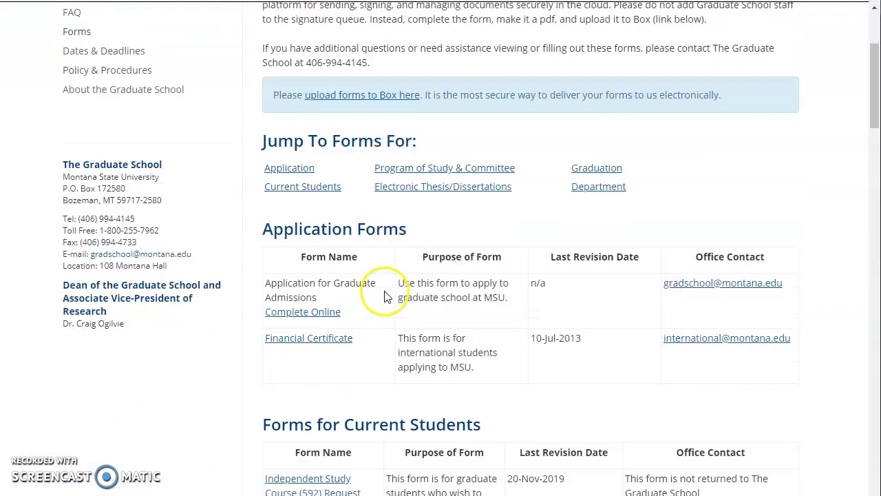
pyautogui.scroll(-6, 385, 303)
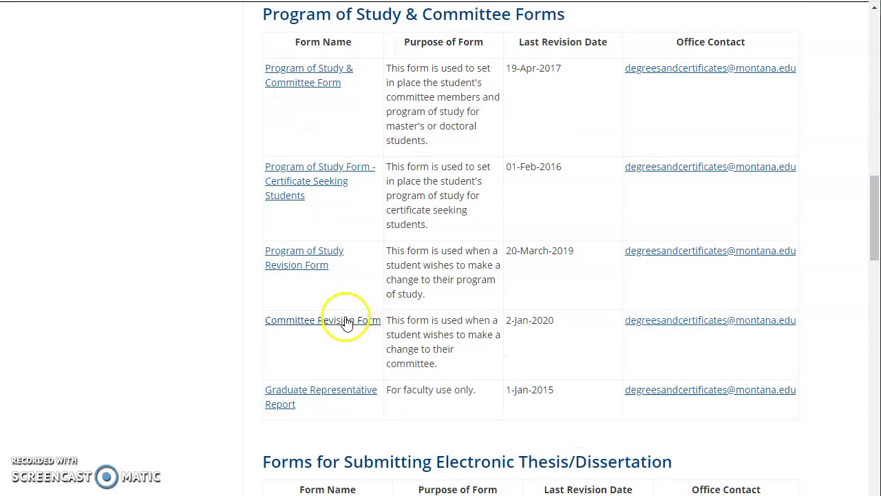
pyautogui.scroll(-5, 307, 408)
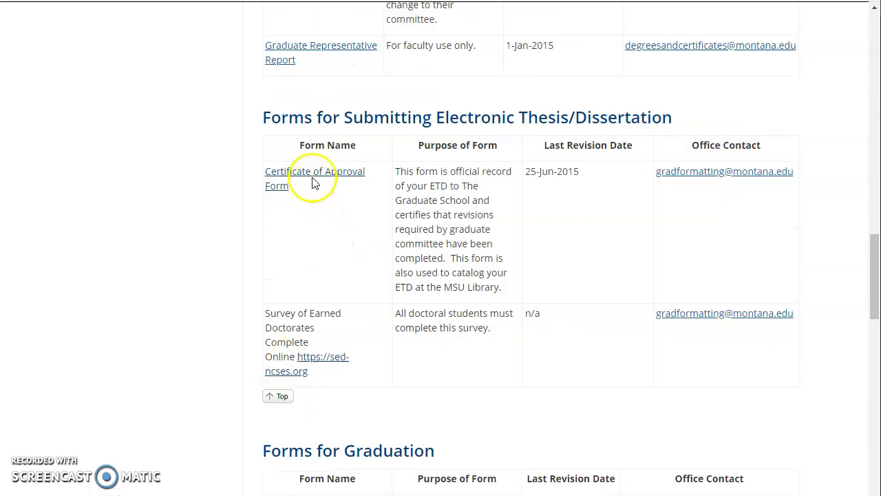
pyautogui.click(320, 173)
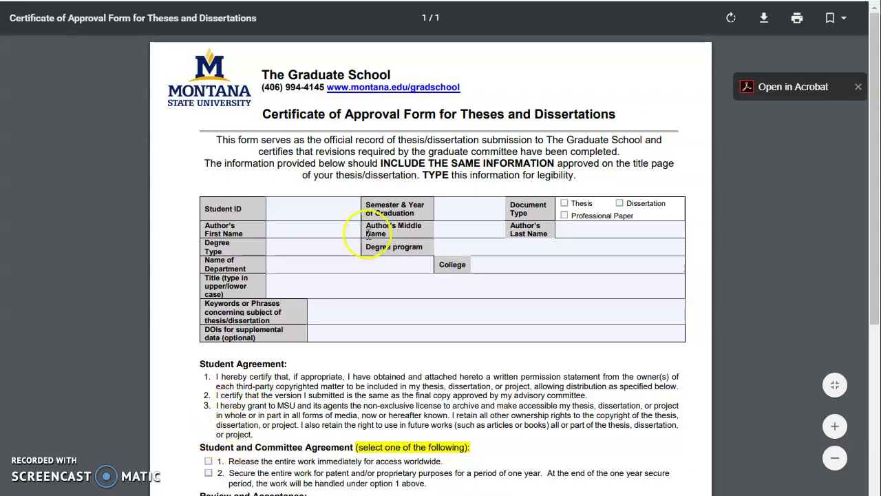
# Download the form as ETD_COA_accessible.pdf to the Desktop and return to the DocuSign tab
pyautogui.click(763, 19)
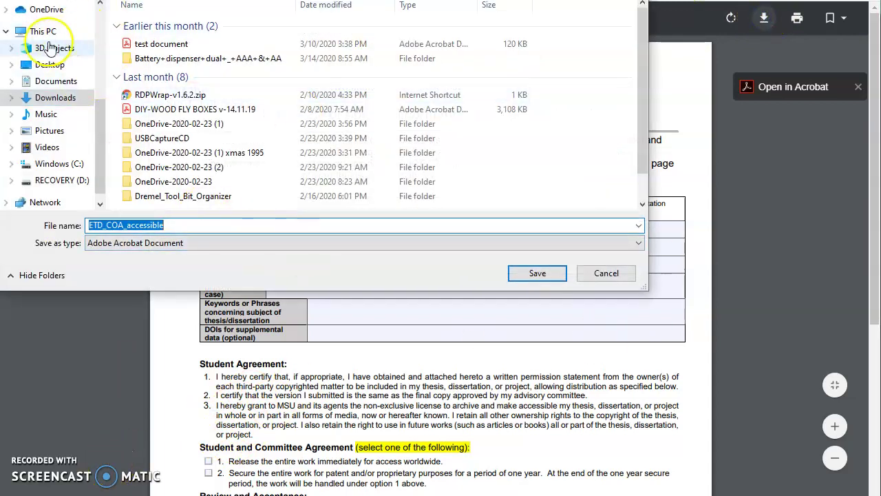
pyautogui.click(49, 64)
pyautogui.click(537, 273)
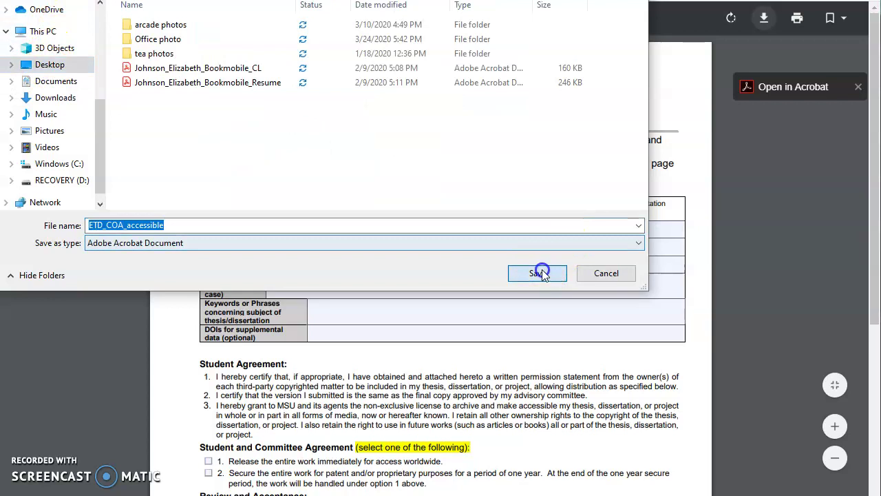
pyautogui.moveTo(48, 482); pyautogui.dragTo(668, 307)
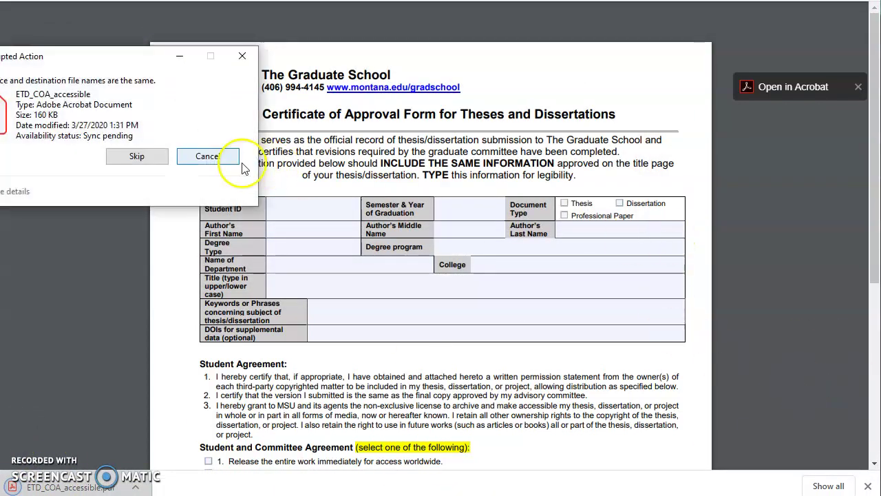
pyautogui.click(214, 156)
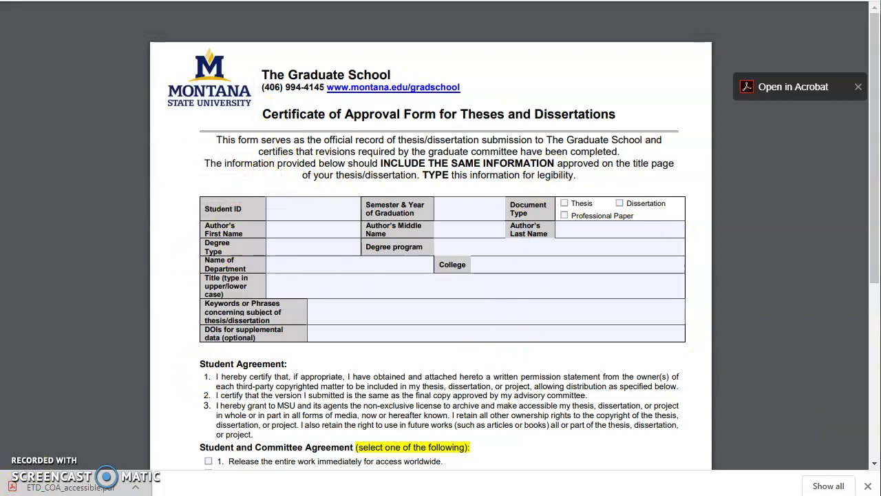
pyautogui.click(351, 86)
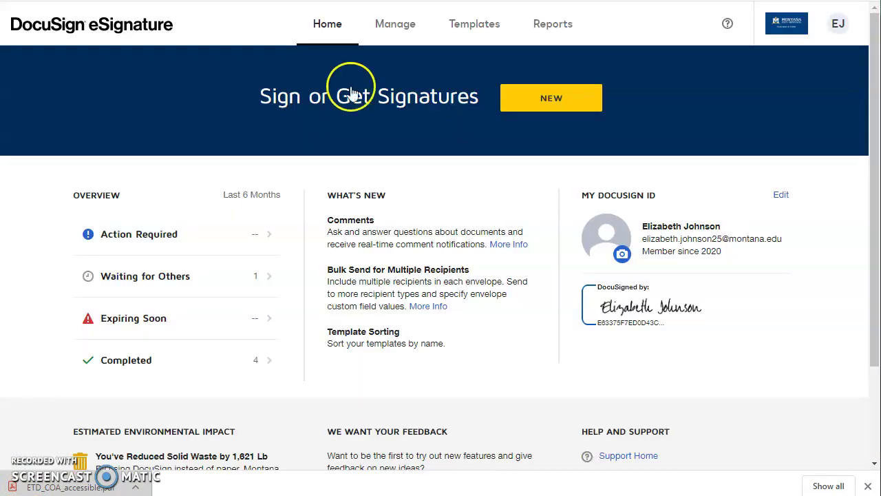
# Close the download bar and choose NEW > Send an Envelope
pyautogui.click(870, 487)
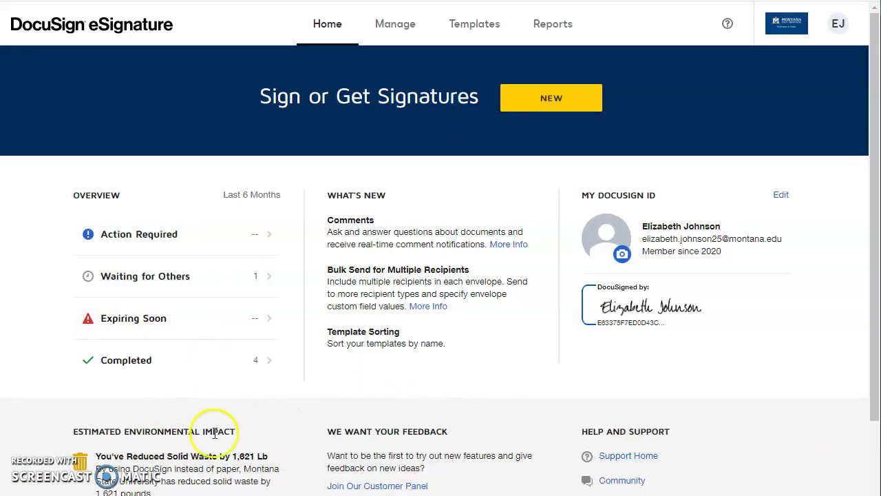
pyautogui.click(553, 99)
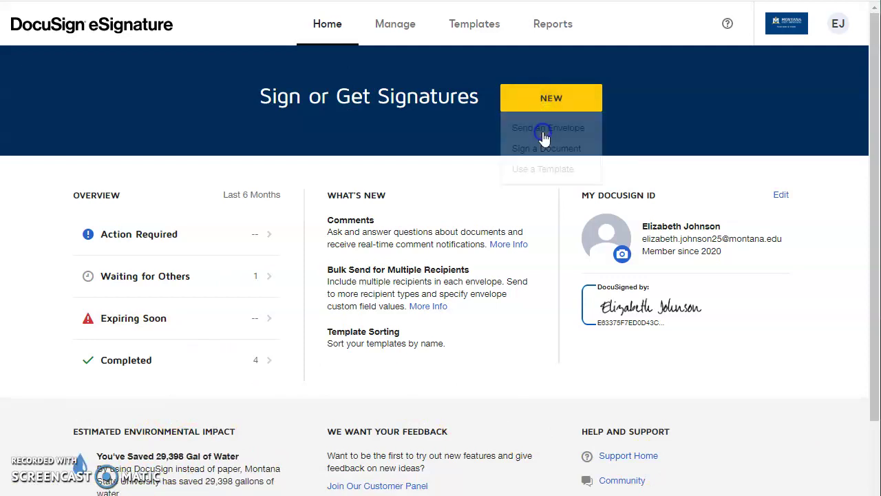
pyautogui.click(544, 131)
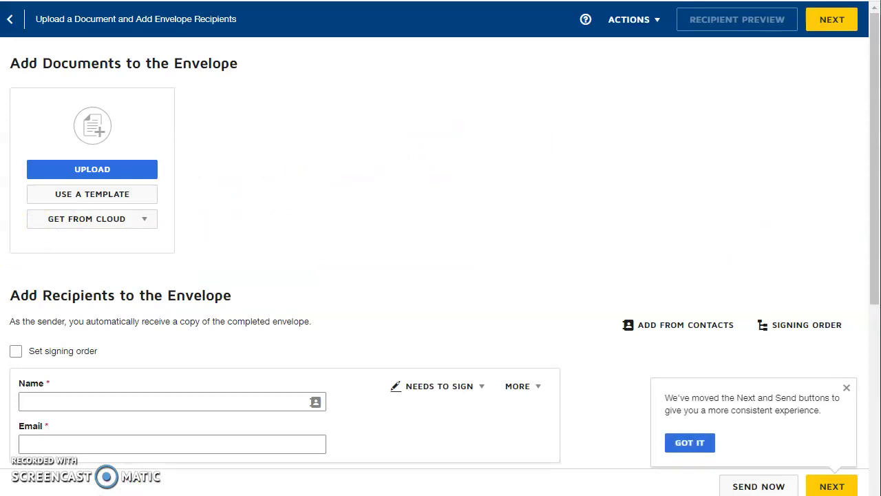
# Add ETD_COA_accessible.pdf, make the sender first signer, and add Grad Formatting as second signer
pyautogui.moveTo(3, 138); pyautogui.dragTo(114, 138)
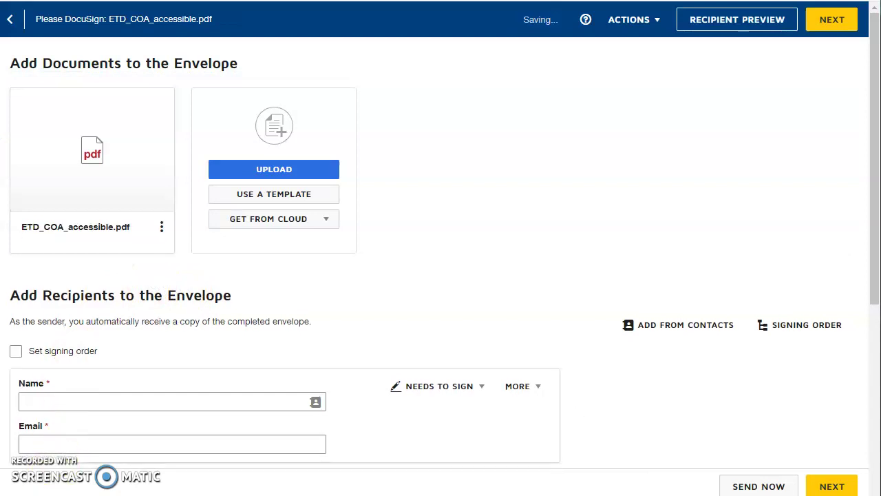
pyautogui.scroll(-3, 164, 279)
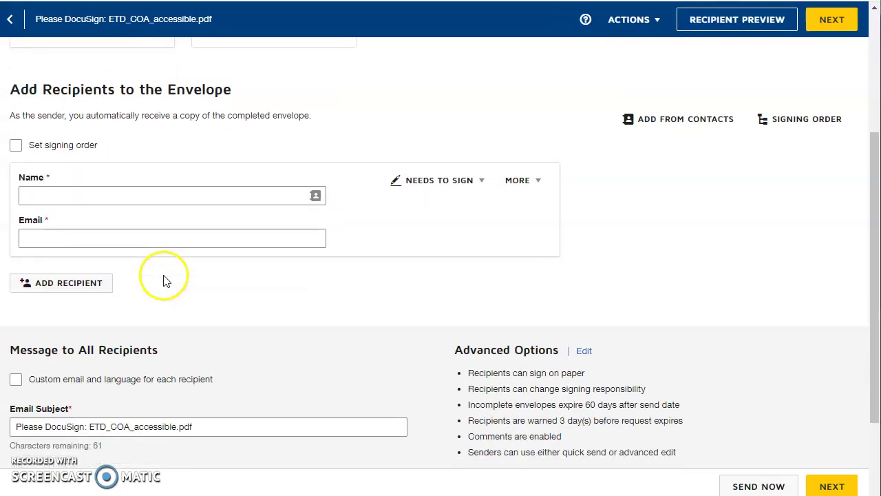
pyautogui.click(142, 195)
pyautogui.click(204, 219)
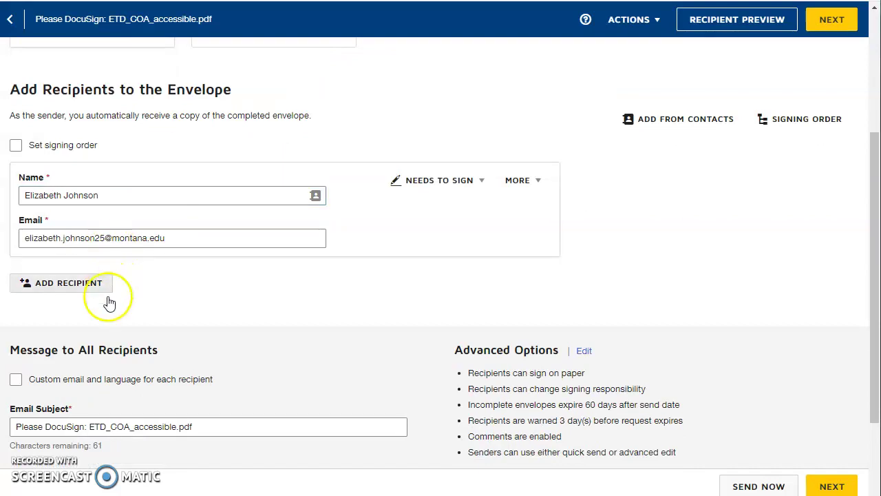
pyautogui.click(87, 284)
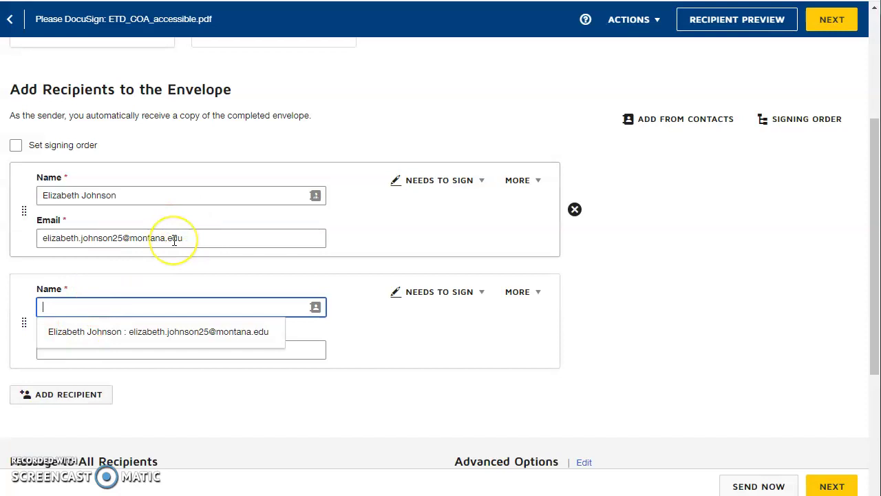
pyautogui.write('Grad formatting')
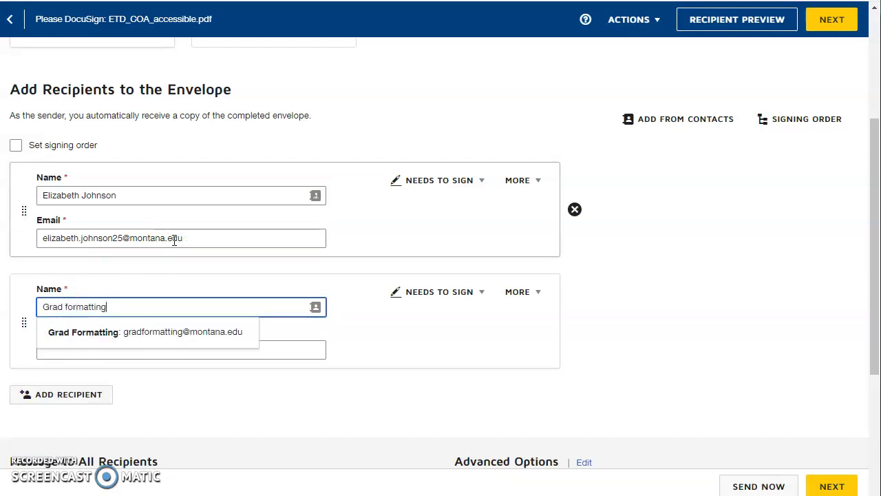
pyautogui.click(60, 331)
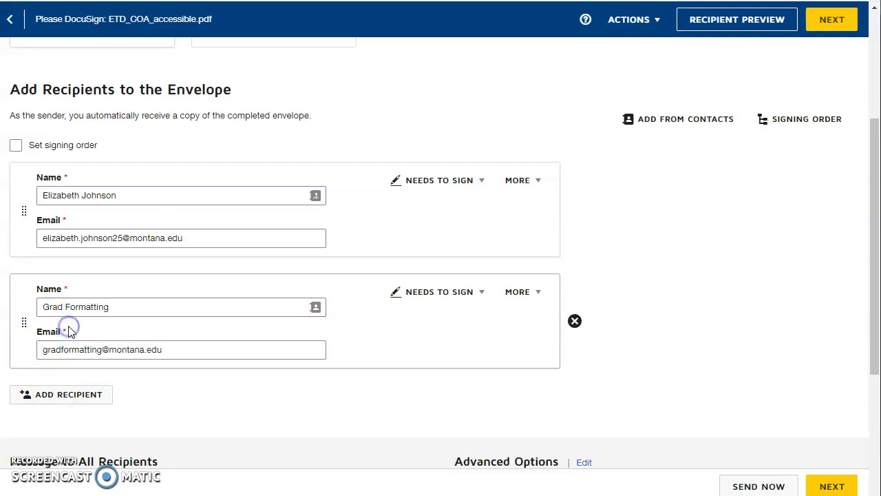
# Add a placeholder third signer named 'Fake' using the first signer's e-mail address
pyautogui.scroll(-1, 86, 351)
pyautogui.click(76, 329)
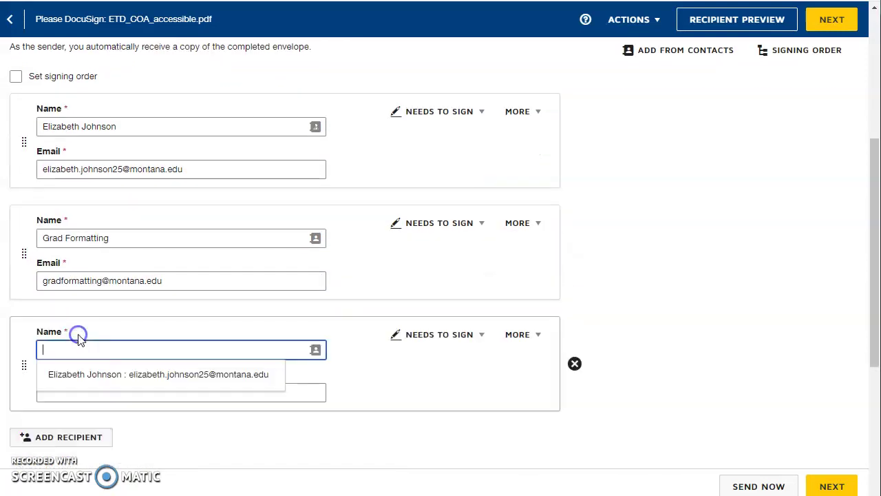
pyautogui.click(79, 351)
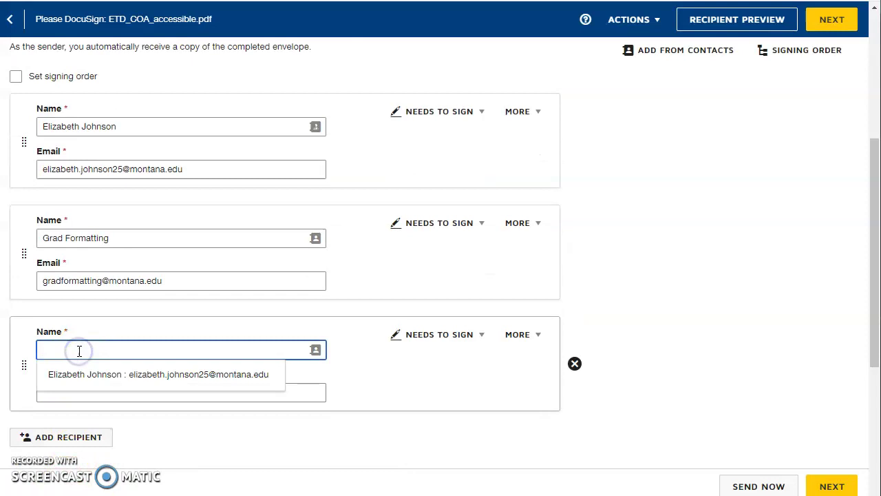
pyautogui.write('Fake Name')
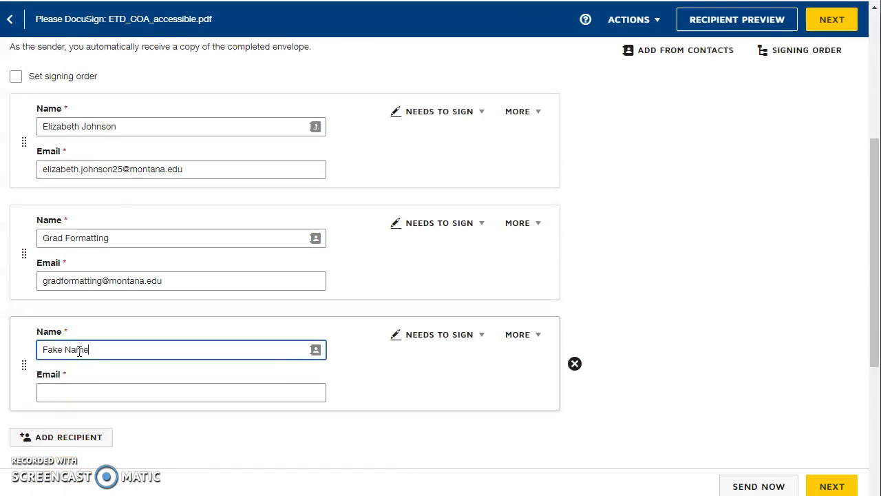
pyautogui.press('Tab')
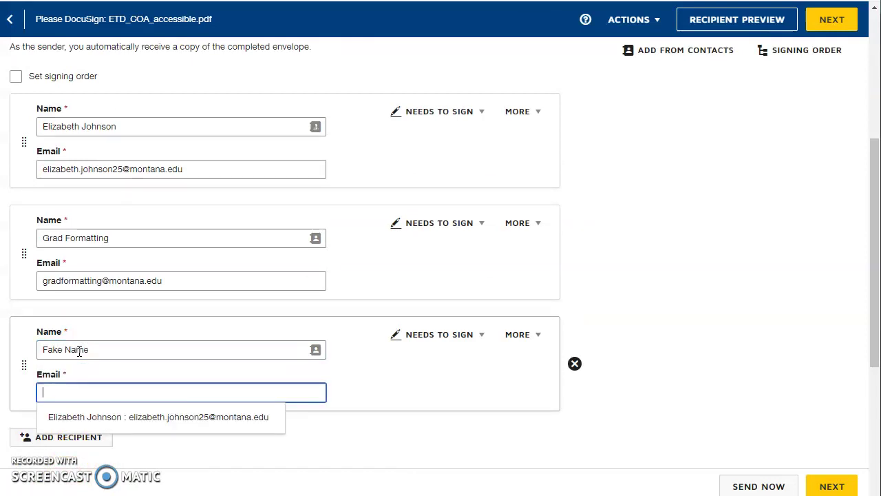
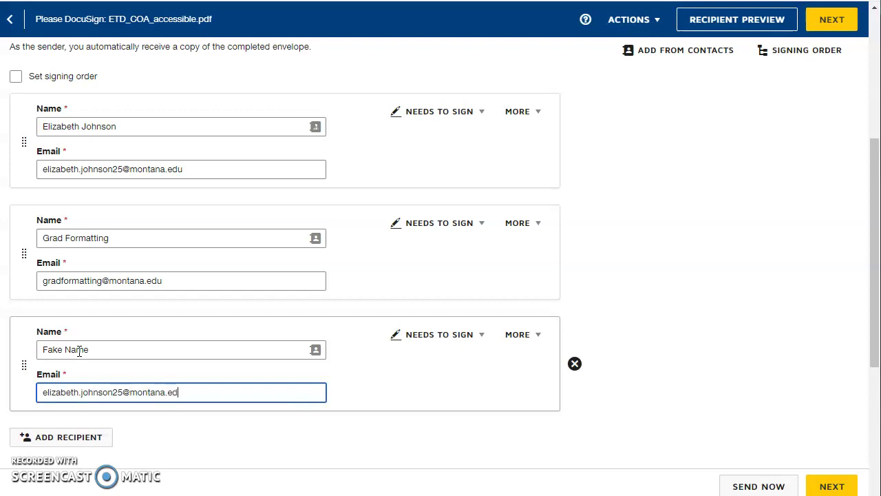
pyautogui.click(479, 112)
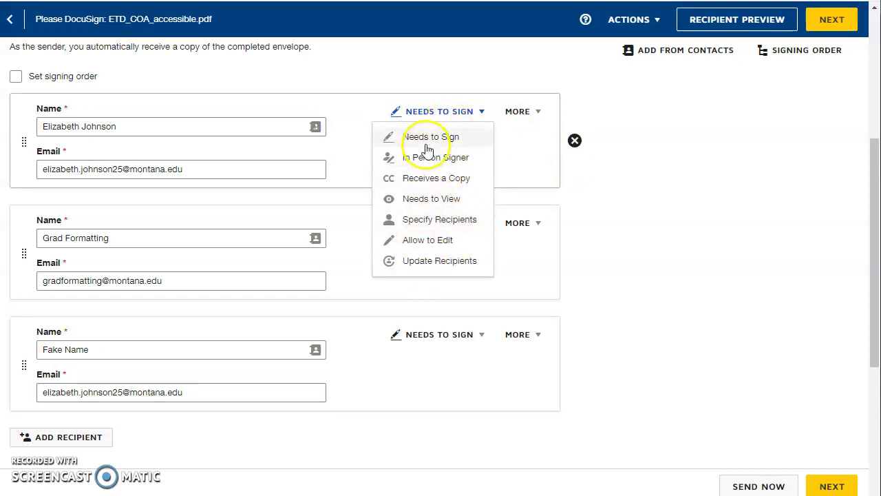
pyautogui.click(434, 112)
pyautogui.scroll(1, 303, 378)
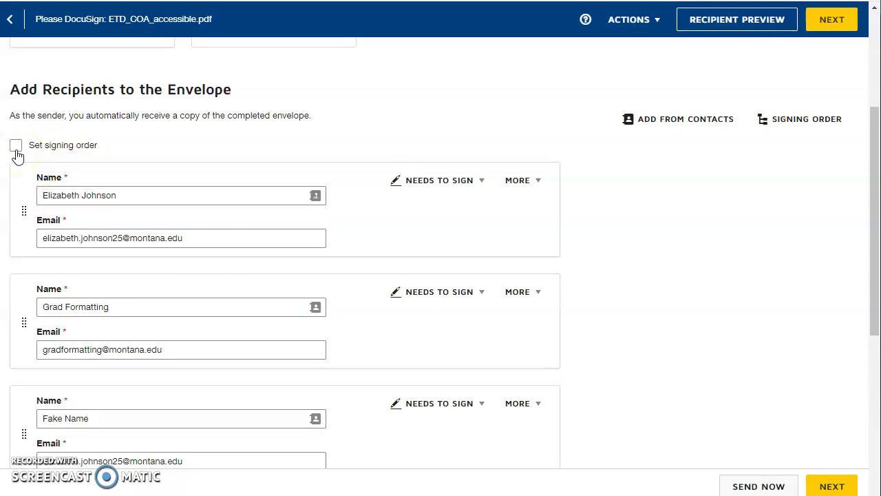
pyautogui.scroll(-3, 89, 173)
pyautogui.scroll(-1, 92, 197)
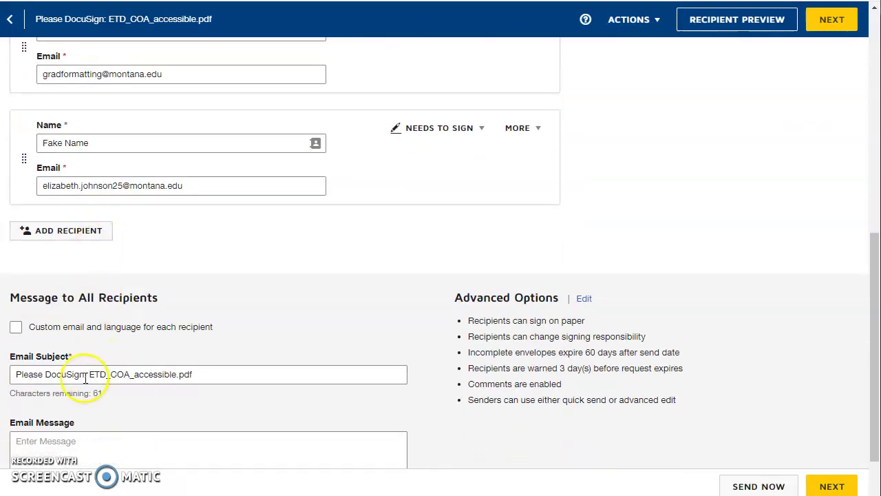
pyautogui.scroll(-1, 86, 378)
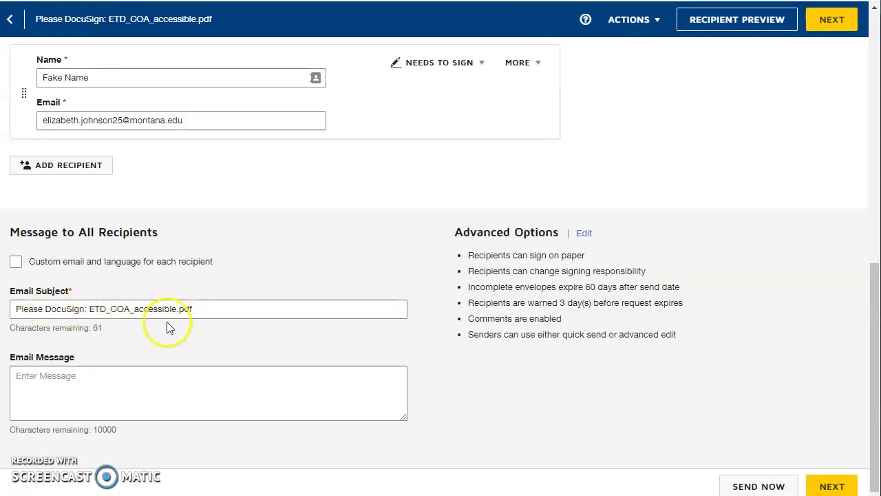
# Move to field placement and assign all converted PDF form fields to the first signer
pyautogui.click(831, 487)
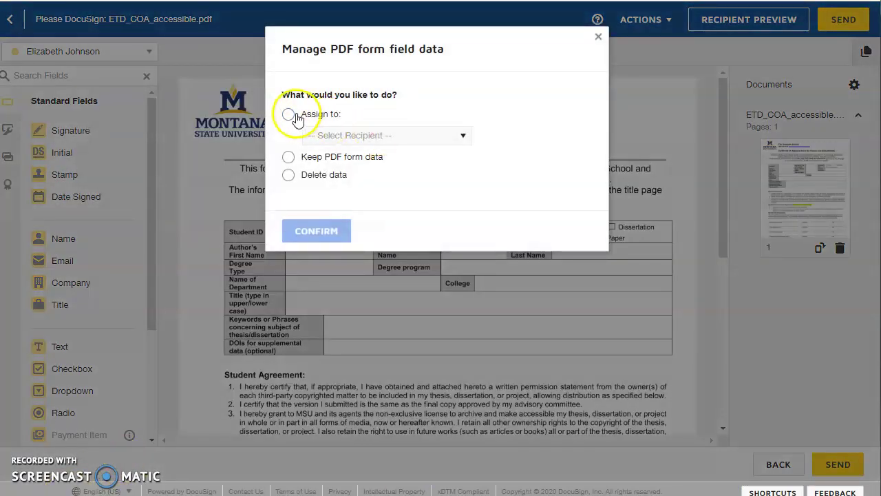
pyautogui.click(287, 114)
pyautogui.click(323, 135)
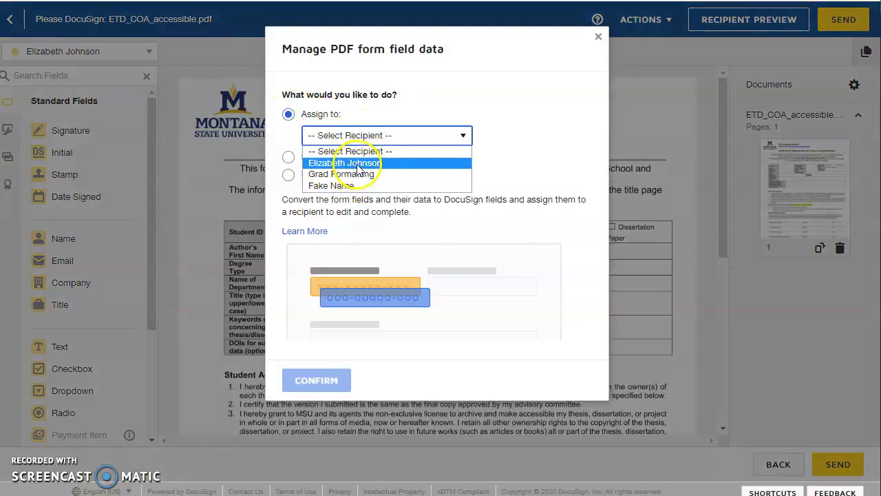
pyautogui.click(358, 163)
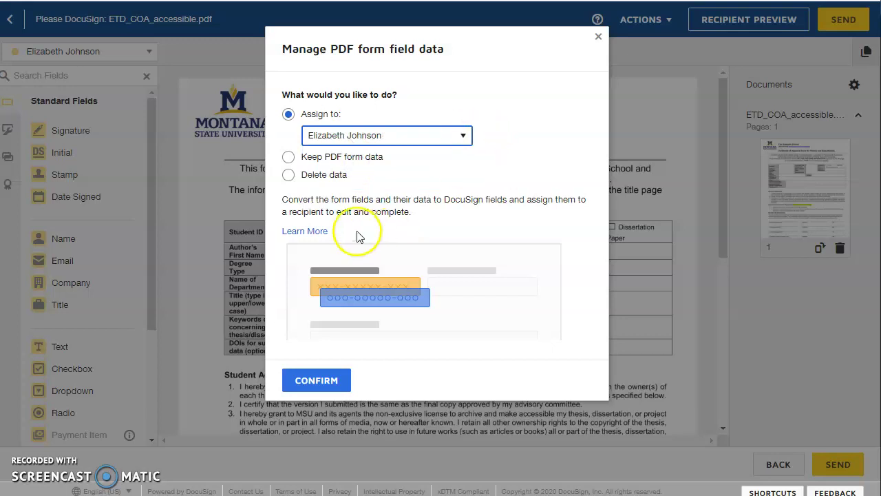
pyautogui.click(325, 383)
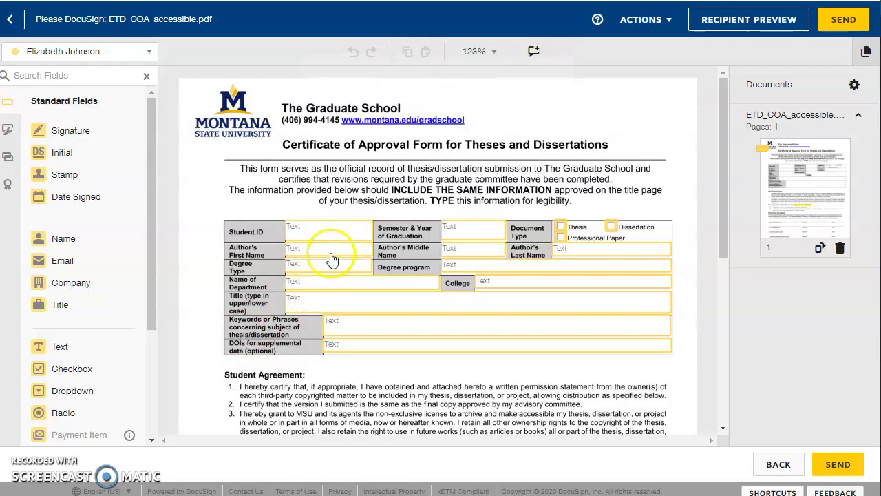
# Prefill the Student ID field and set Semester & Year of Graduation to Spring 2020
pyautogui.scroll(-5, 420, 284)
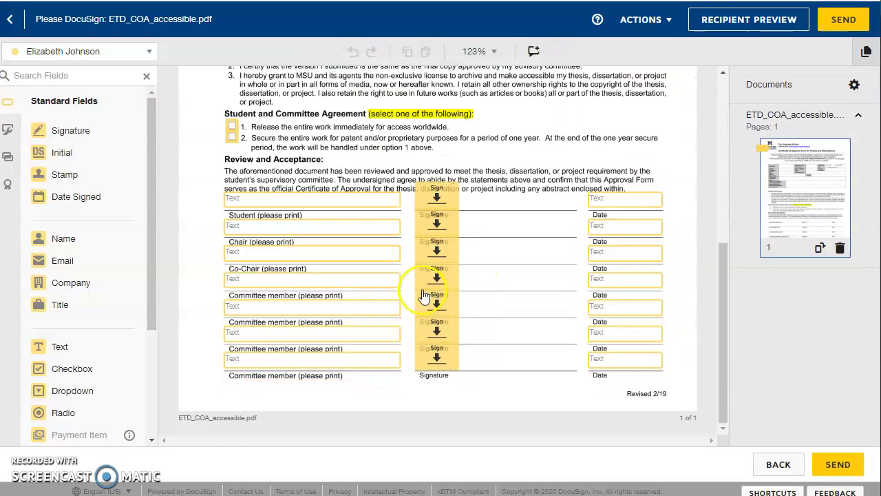
pyautogui.scroll(5, 313, 296)
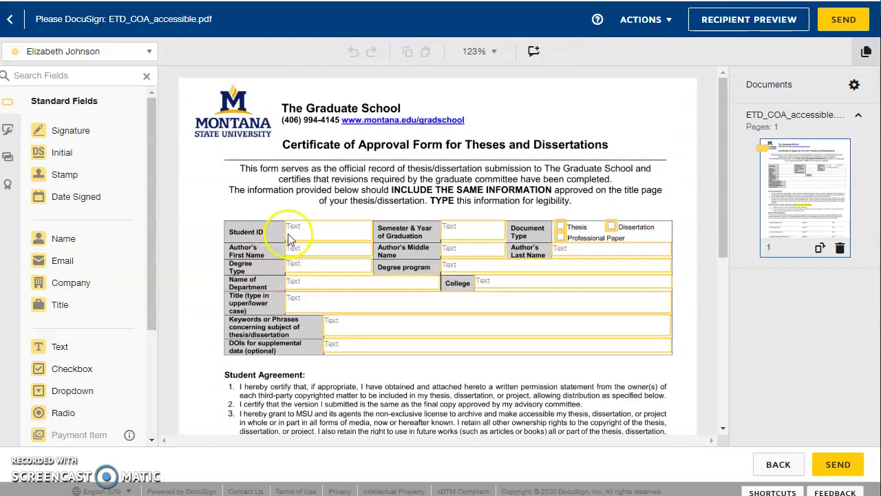
pyautogui.click(300, 237)
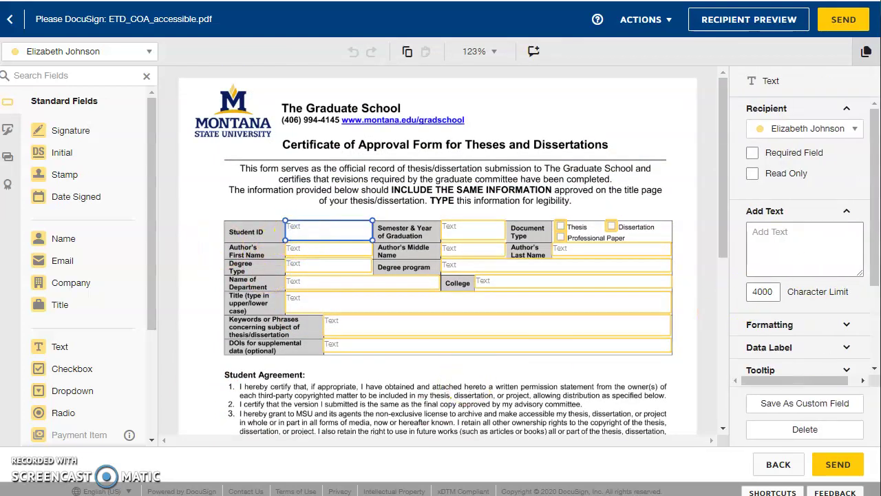
pyautogui.click(807, 240)
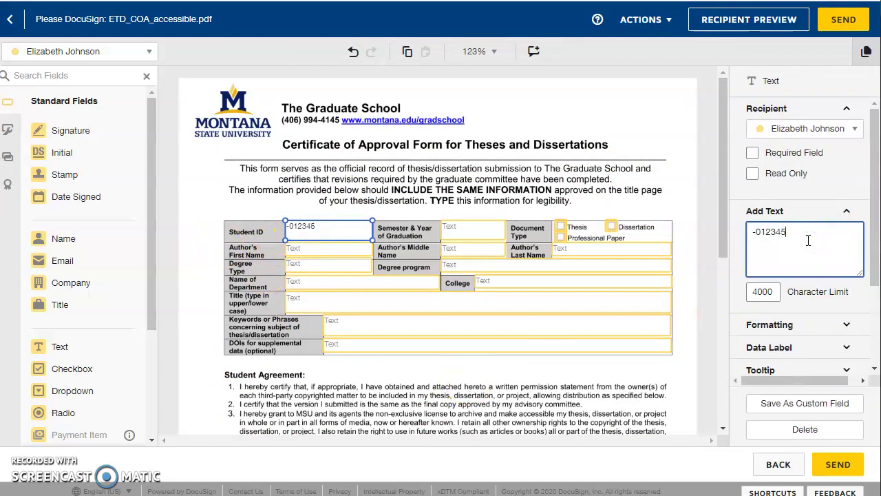
pyautogui.click(465, 235)
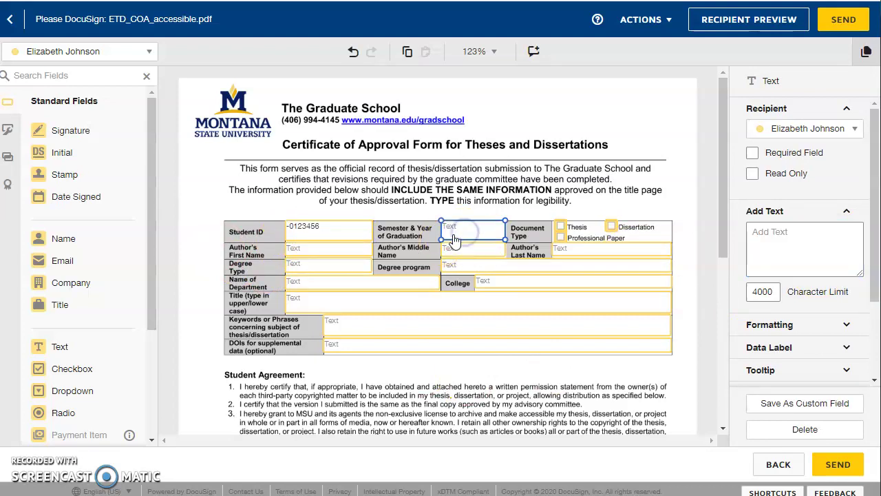
pyautogui.click(429, 374)
# Make the option 1 worldwide-release checkbox initially checked
pyautogui.scroll(-3, 422, 413)
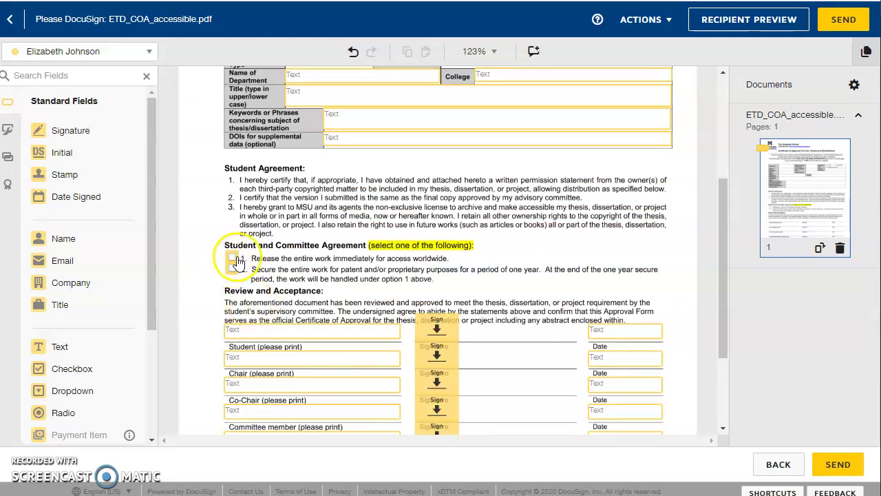
pyautogui.click(236, 260)
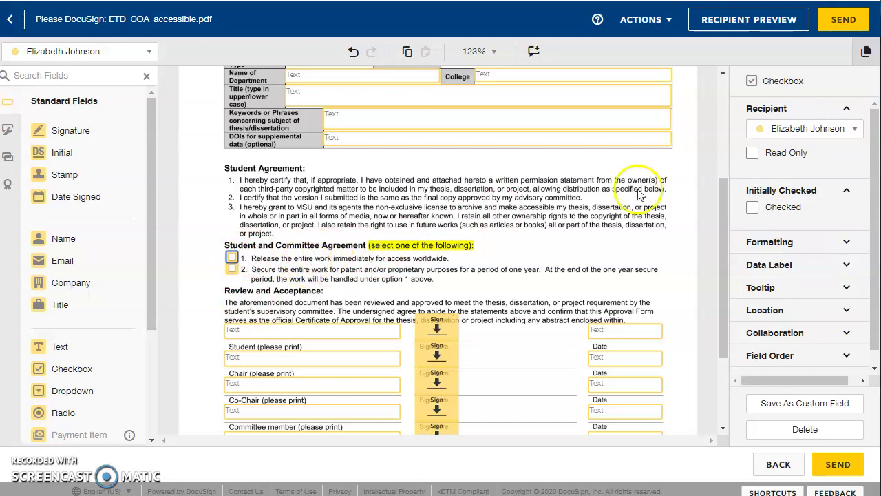
pyautogui.click(752, 207)
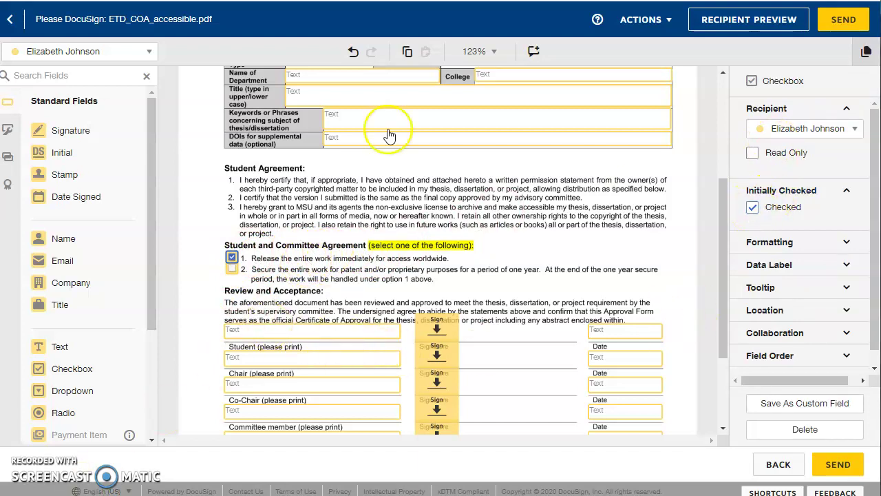
# Fill in the student's name and assign the Chair name field to Grad Formatting
pyautogui.scroll(-1, 289, 268)
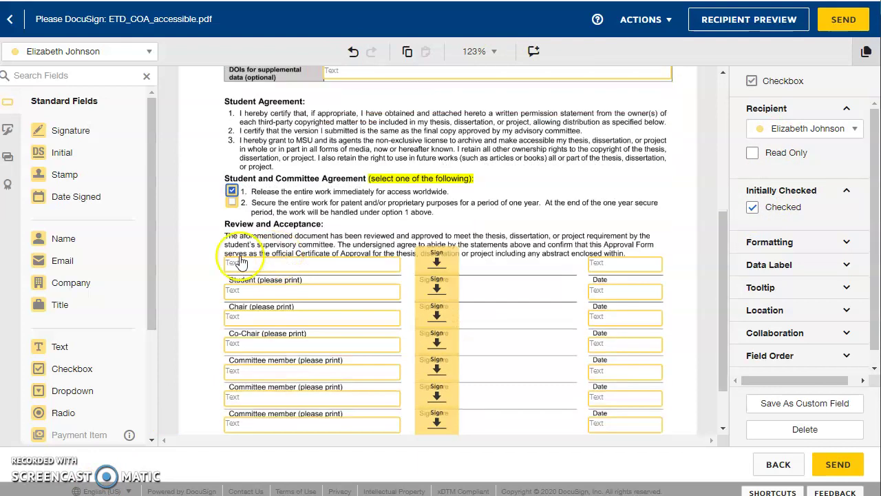
pyautogui.scroll(-1, 305, 256)
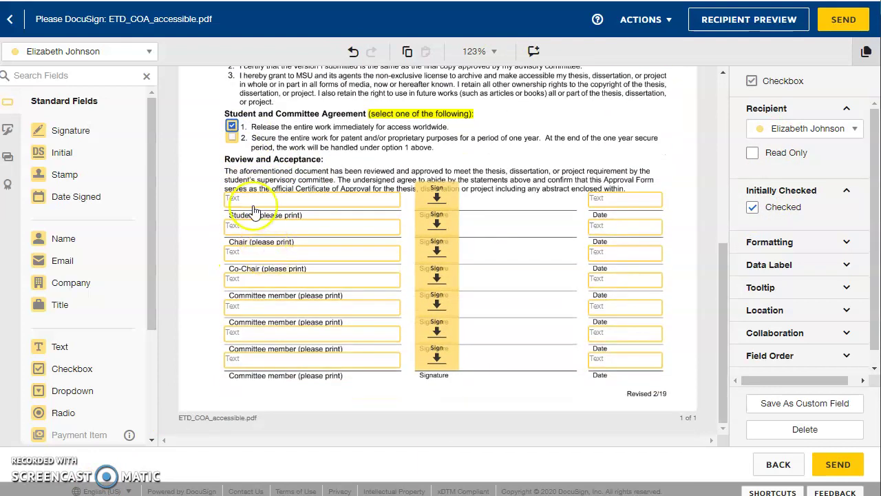
pyautogui.click(285, 201)
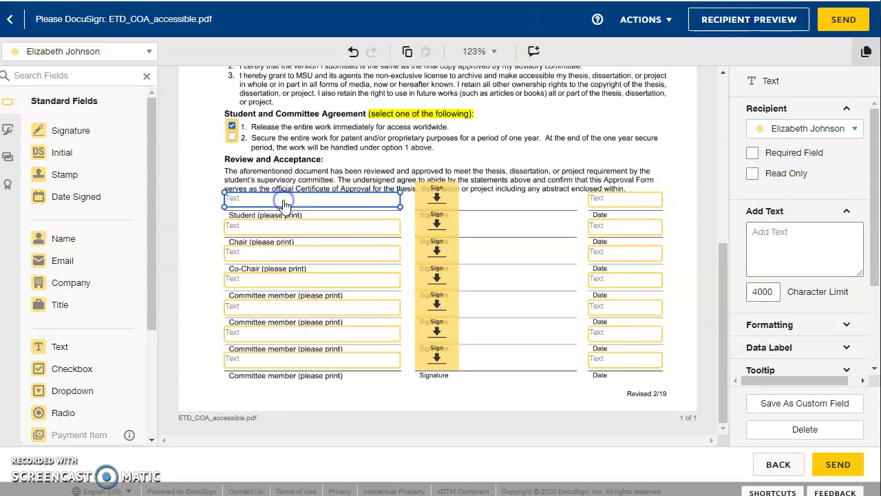
pyautogui.click(283, 200)
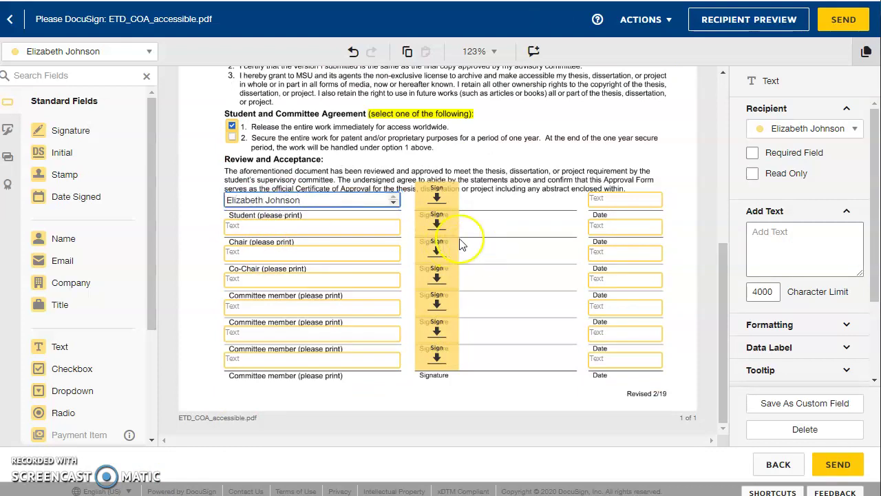
pyautogui.click(377, 229)
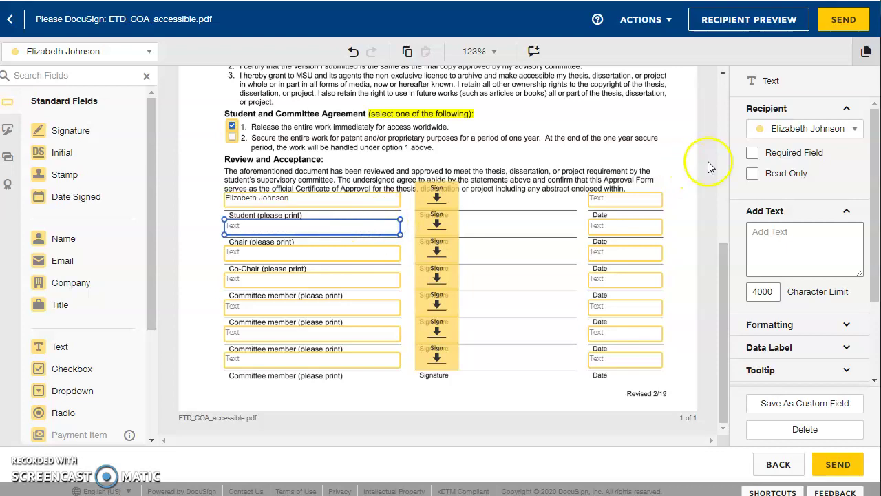
pyautogui.write('Grad Formatting')
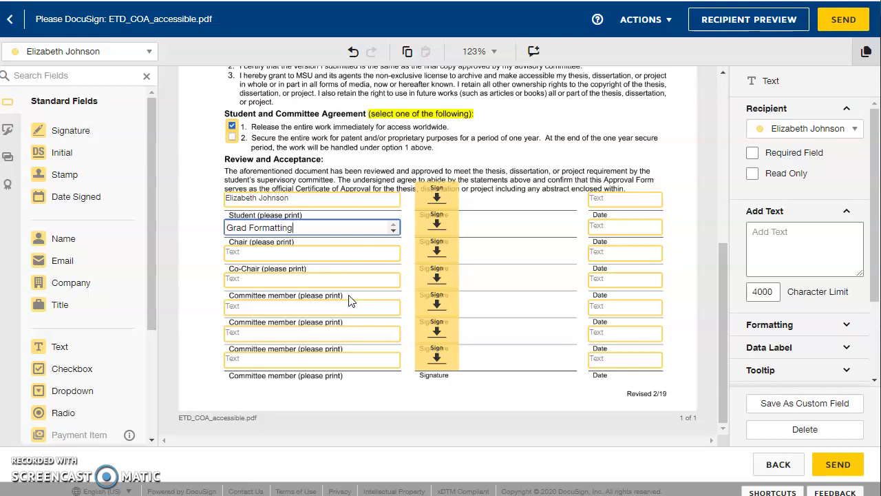
pyautogui.click(753, 128)
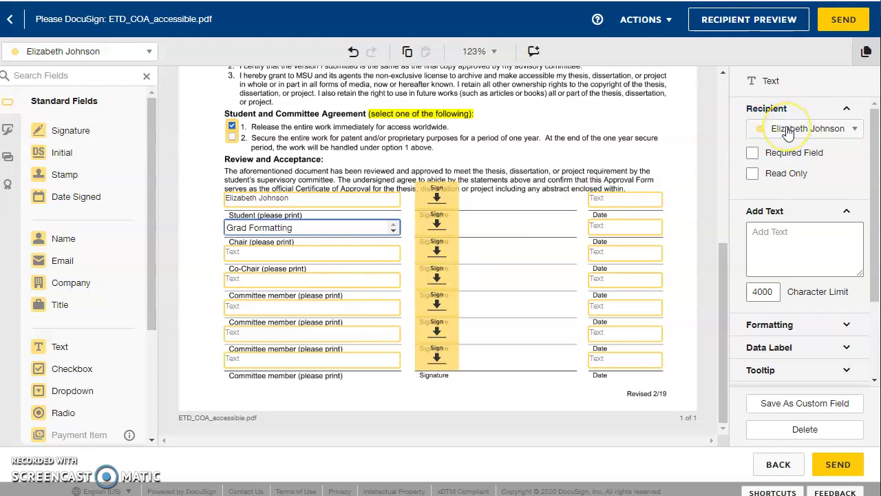
pyautogui.click(787, 130)
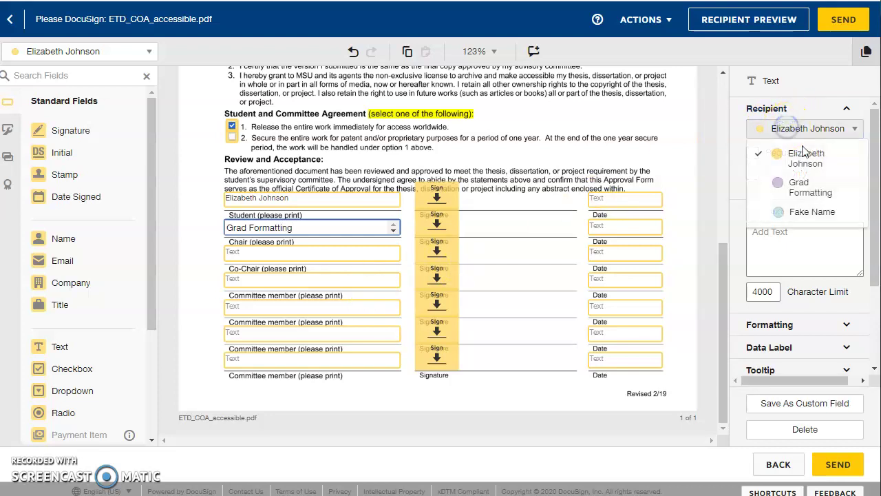
pyautogui.click(809, 200)
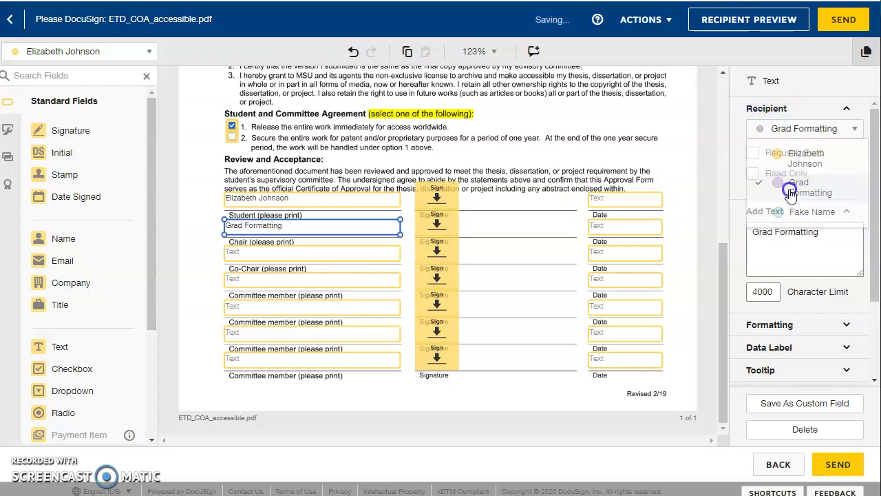
# Assign the signature and date fields on that line to Grad Formatting
pyautogui.click(440, 232)
pyautogui.click(791, 129)
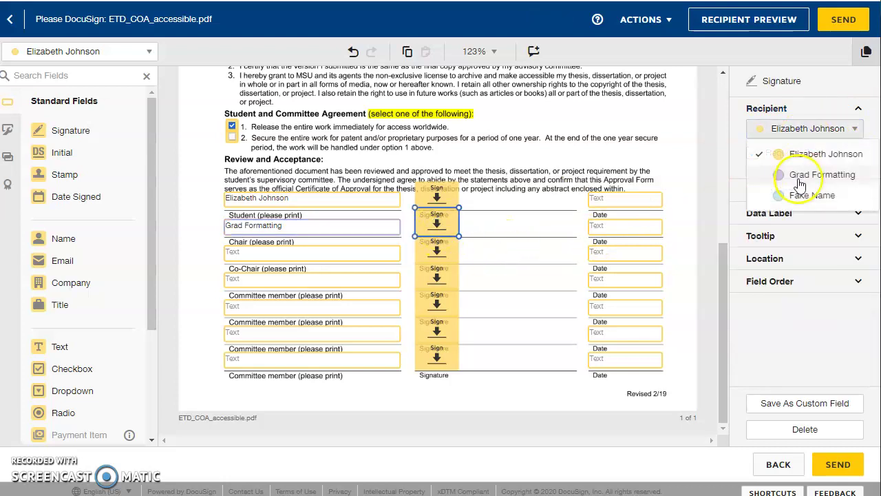
pyautogui.click(798, 181)
pyautogui.click(640, 227)
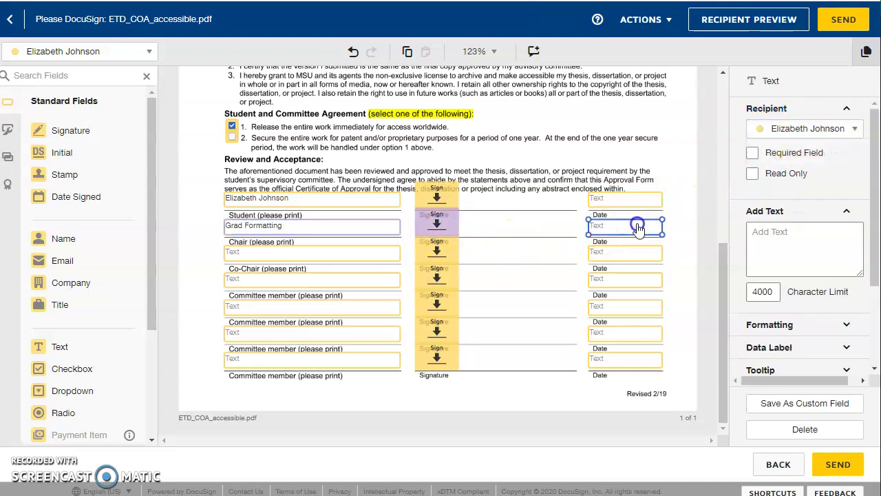
pyautogui.click(772, 131)
pyautogui.click(791, 185)
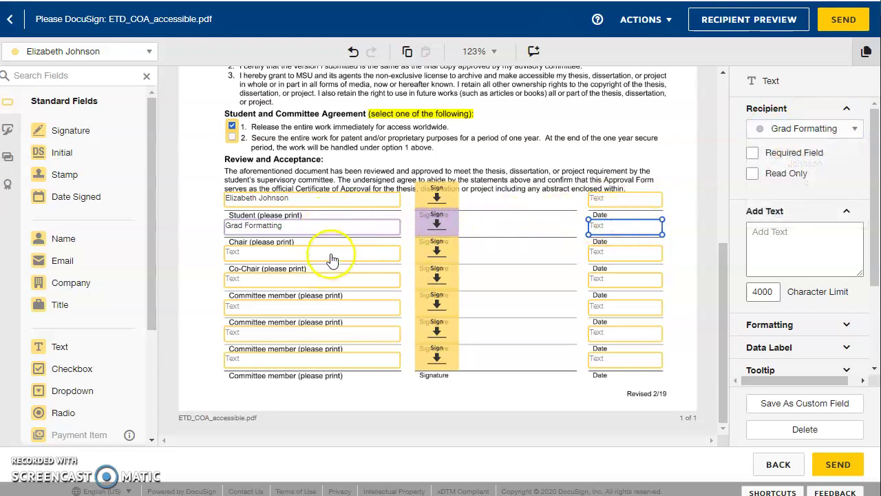
# Delete the name, signature and date fields on the unused signer line
pyautogui.click(332, 256)
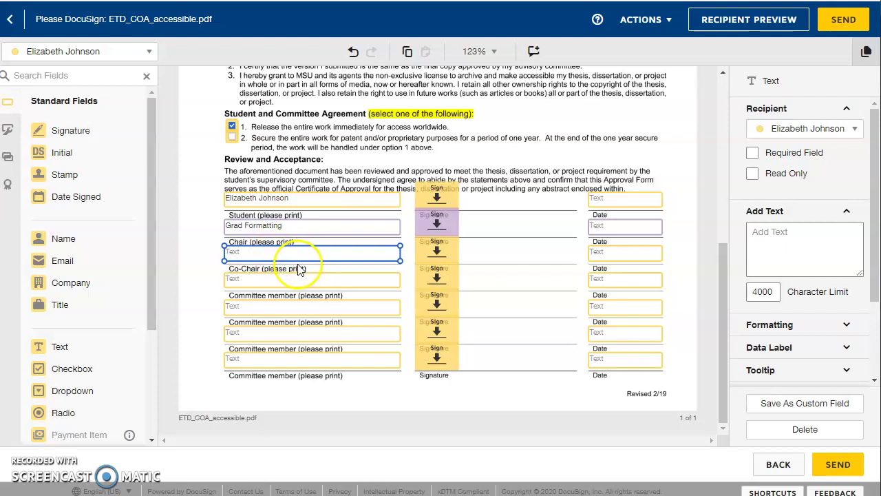
pyautogui.press('Delete')
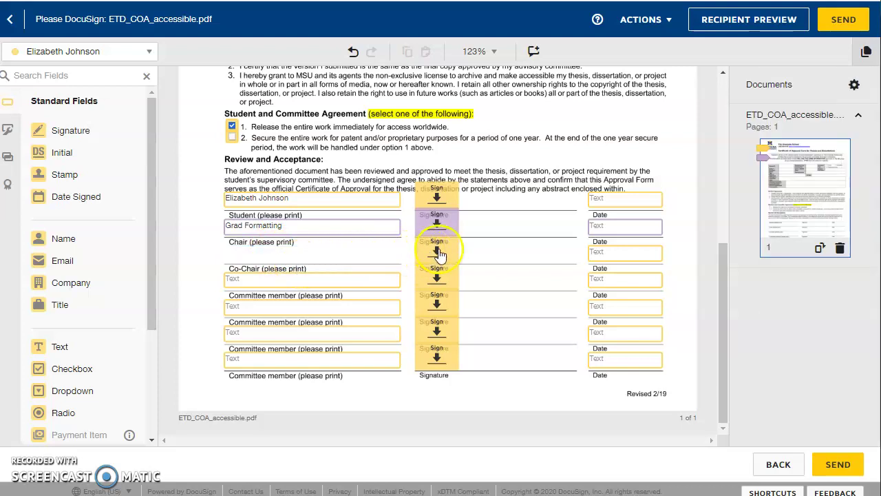
pyautogui.click(438, 254)
pyautogui.press('Delete')
pyautogui.click(628, 253)
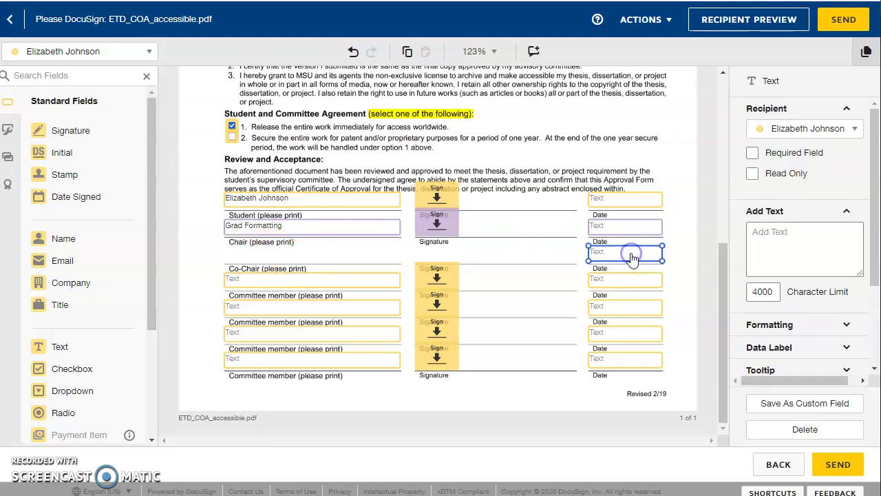
pyautogui.press('Delete')
# Enter Fake Name on the next line and assign its name, signature and date fields to Fake Name
pyautogui.click(357, 278)
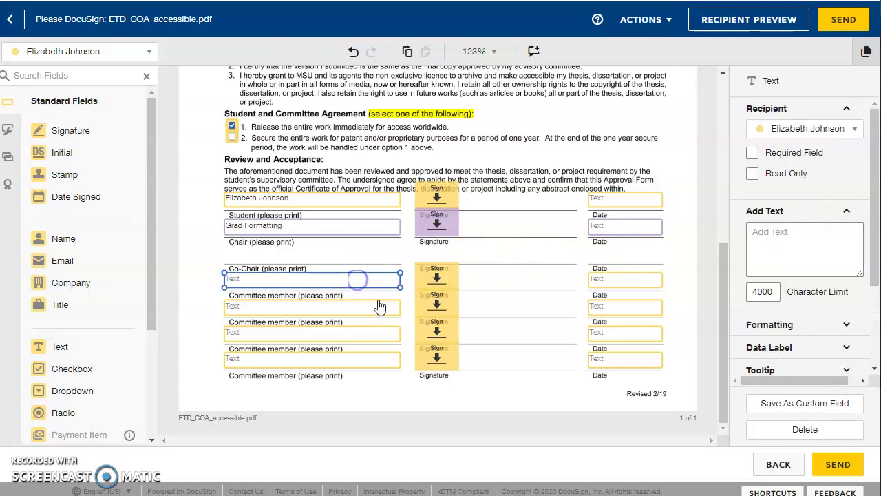
pyautogui.write('Fake Name')
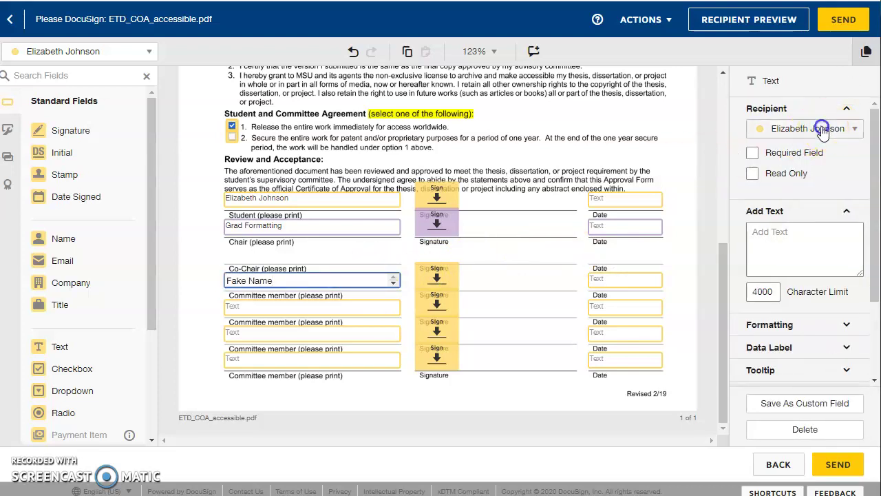
pyautogui.click(844, 128)
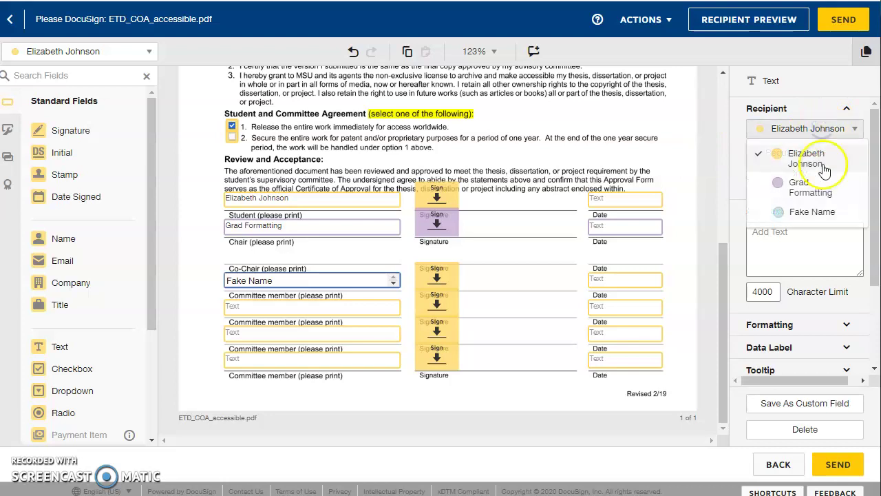
pyautogui.click(813, 212)
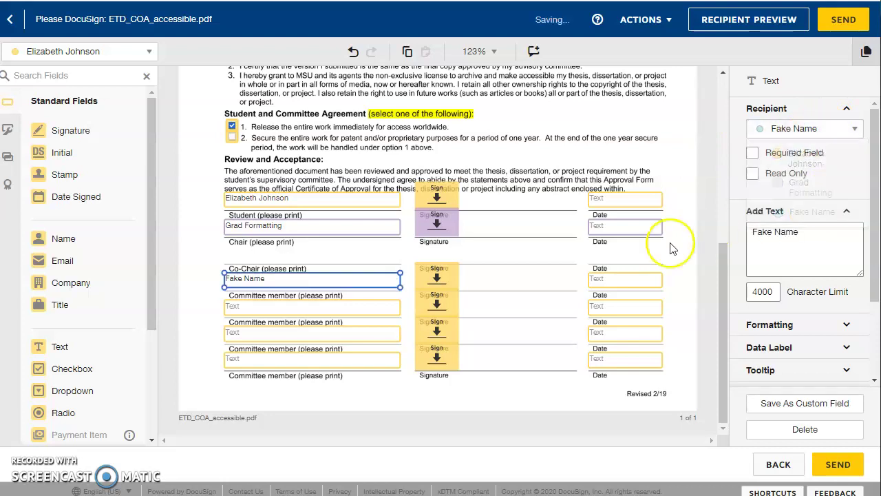
pyautogui.click(437, 277)
pyautogui.click(794, 134)
pyautogui.click(806, 195)
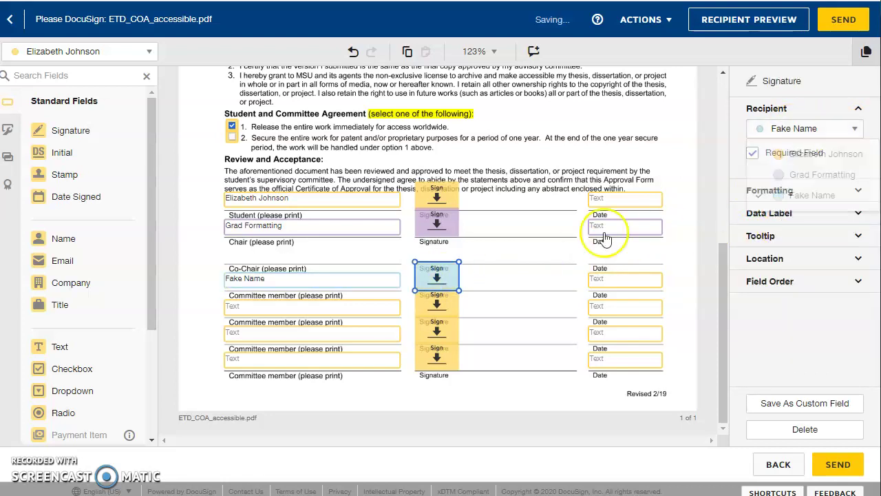
pyautogui.click(606, 278)
pyautogui.click(791, 129)
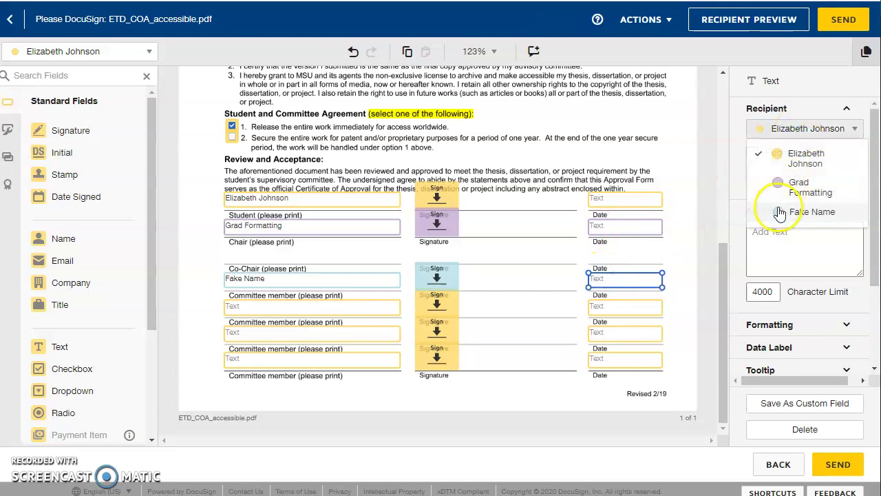
pyautogui.click(807, 210)
# Select and delete the nine fields on the three committee member lines
pyautogui.moveTo(674, 390); pyautogui.dragTo(287, 296)
pyautogui.click(352, 393)
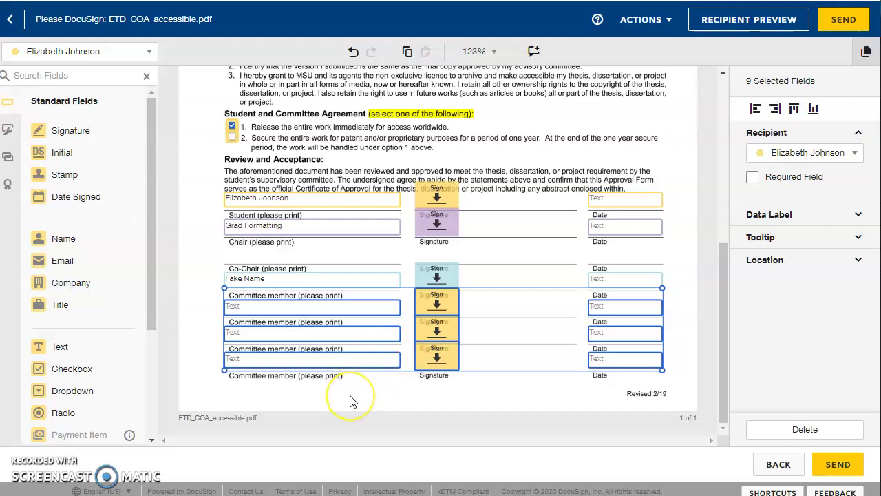
pyautogui.press('Delete')
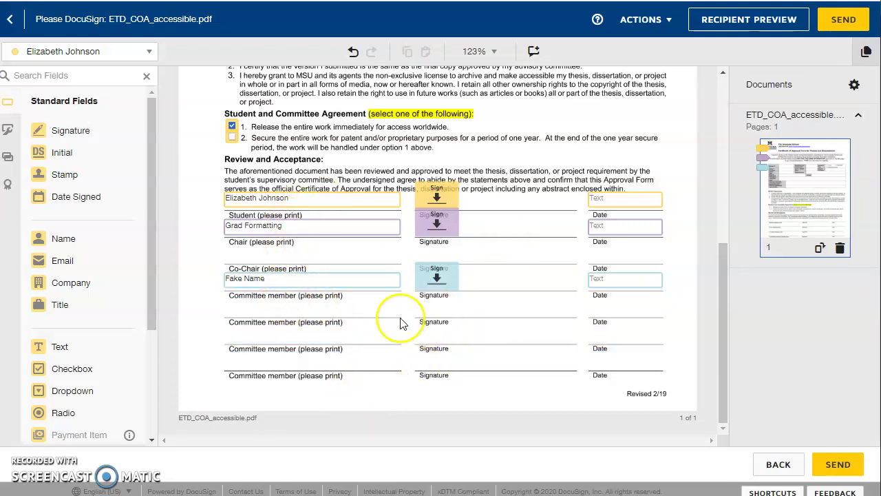
pyautogui.scroll(3, 398, 358)
pyautogui.scroll(-3, 289, 337)
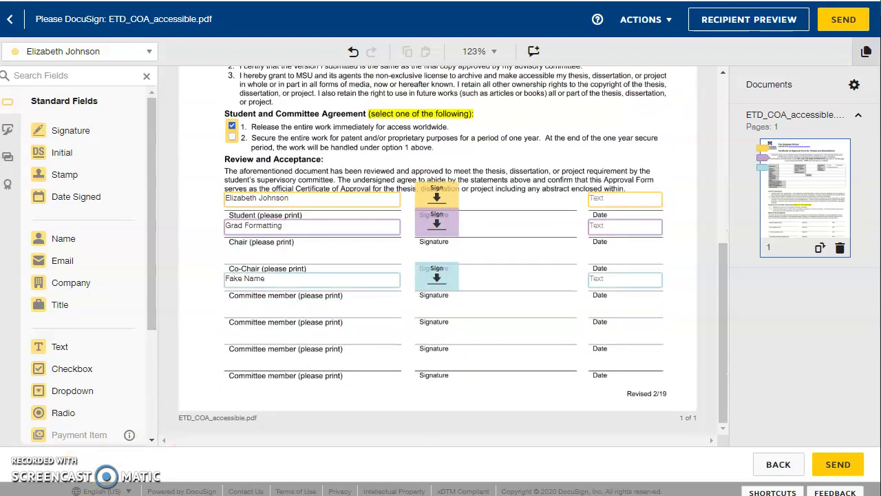
pyautogui.scroll(5, 654, 376)
# Send the form to its signers, declining location access, and continue to the document
pyautogui.scroll(-5, 402, 289)
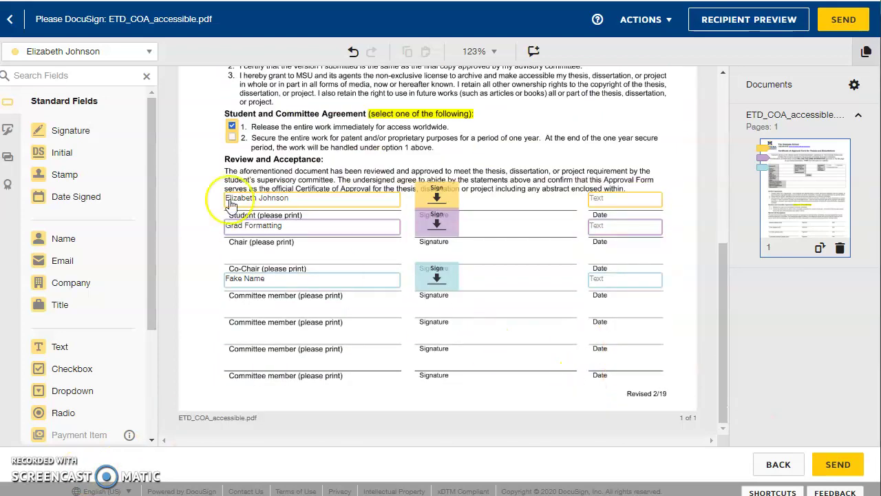
pyautogui.click(864, 472)
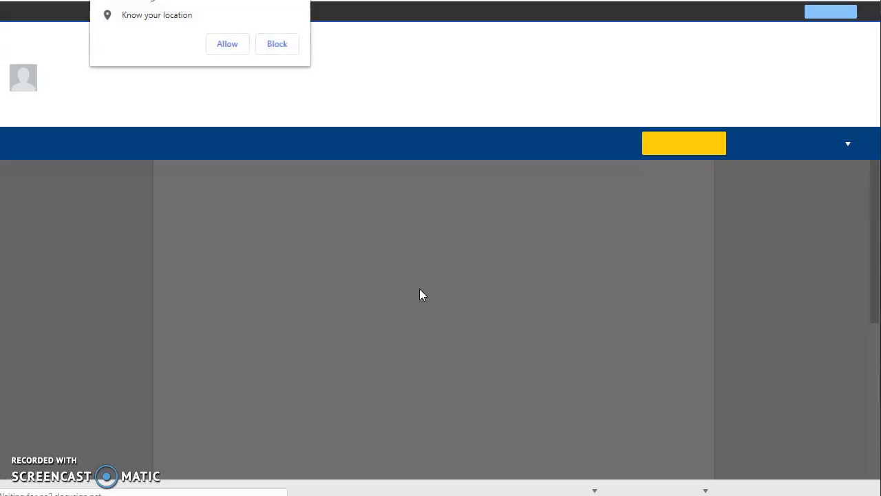
pyautogui.click(284, 44)
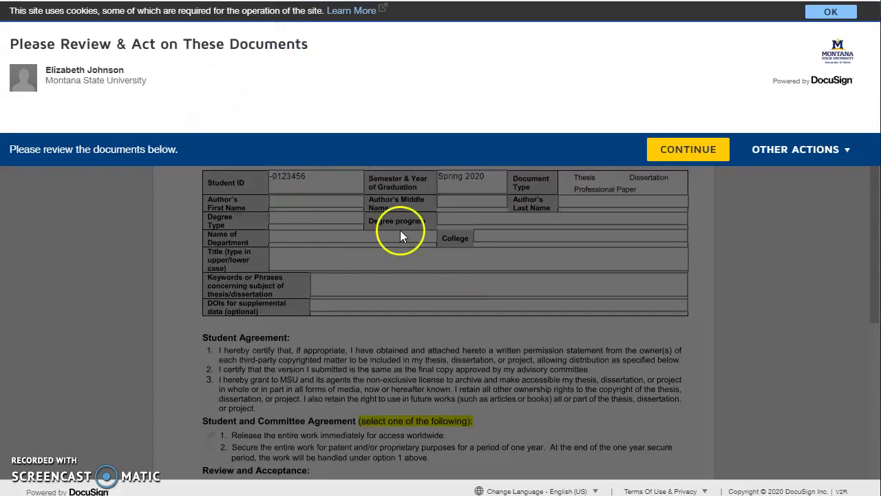
pyautogui.click(691, 161)
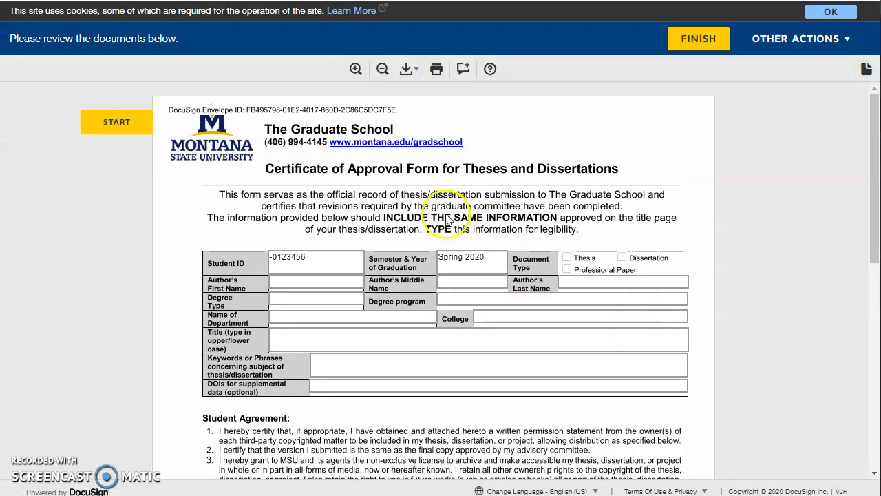
# Apply the sender's signature to the student signature field and finish signing
pyautogui.scroll(-1, 309, 237)
pyautogui.click(302, 195)
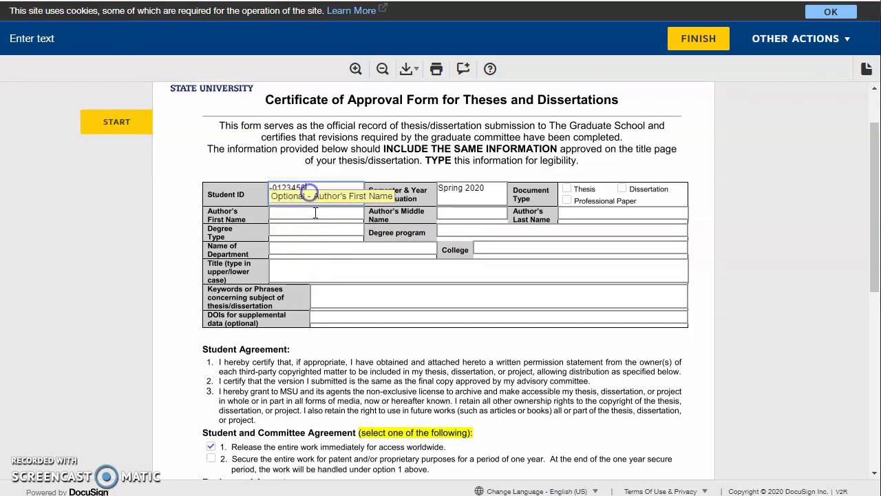
pyautogui.scroll(-4, 358, 234)
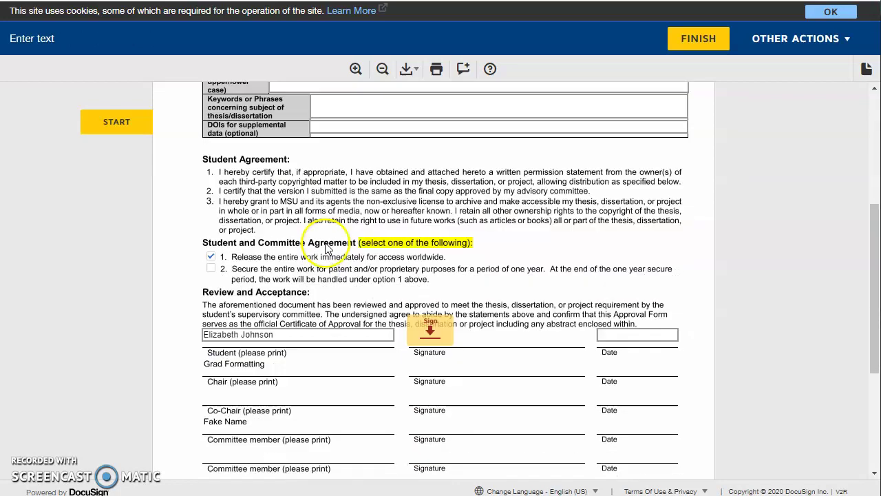
pyautogui.click(128, 122)
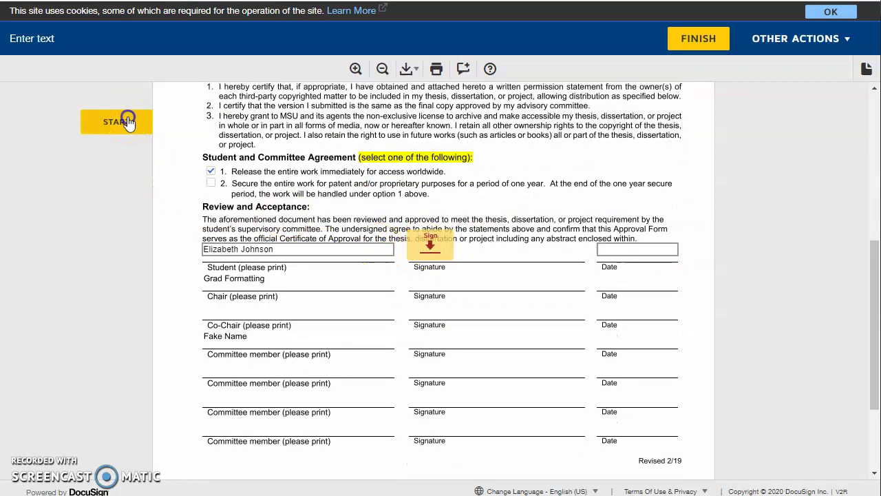
pyautogui.click(443, 258)
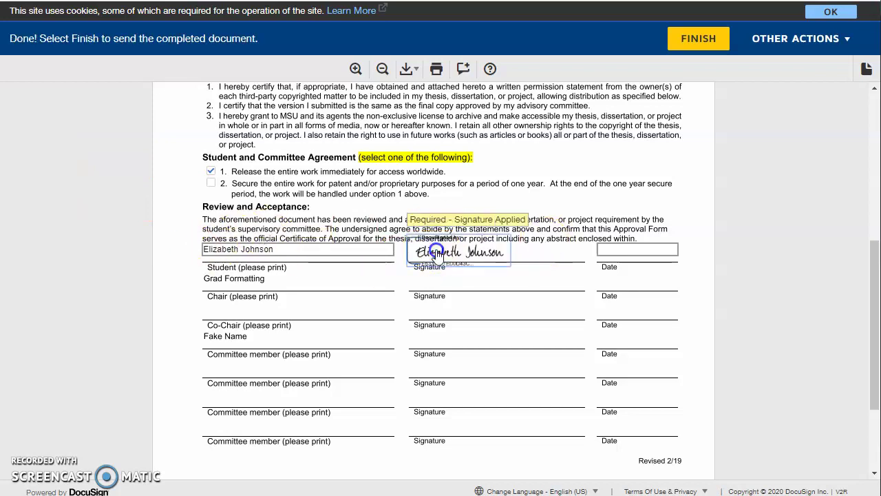
pyautogui.scroll(-2, 427, 365)
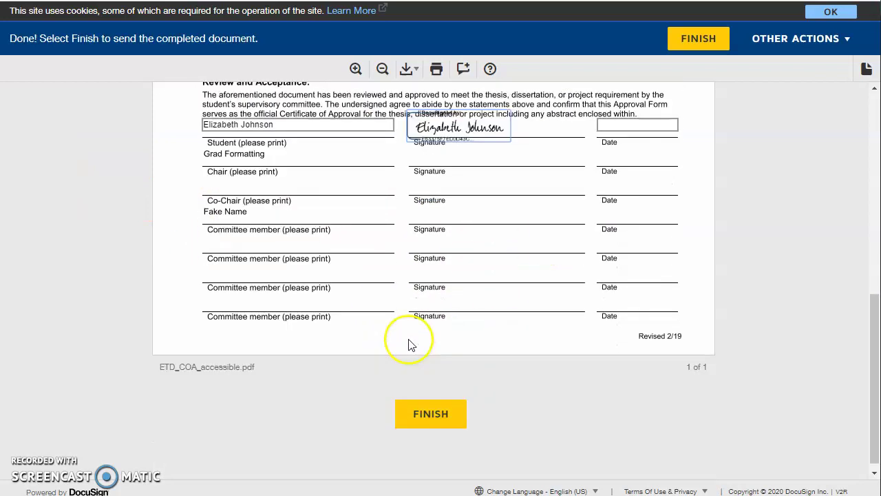
pyautogui.click(432, 405)
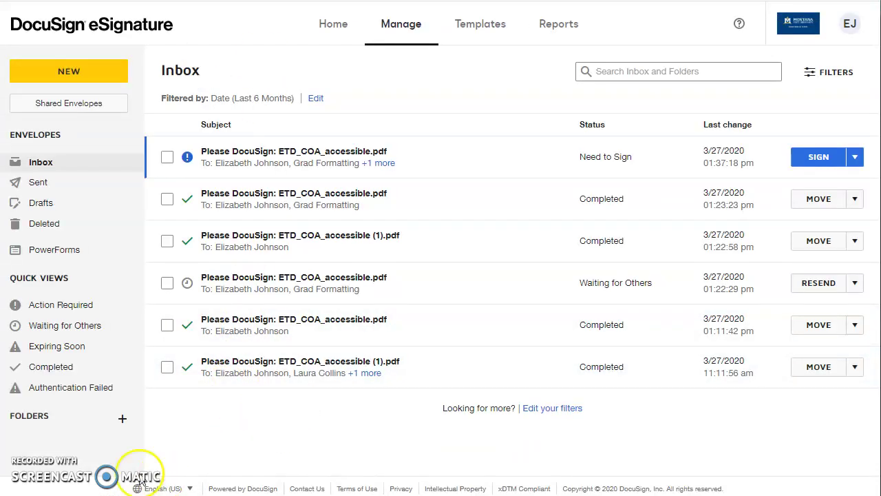
pyautogui.moveTo(365, 374)
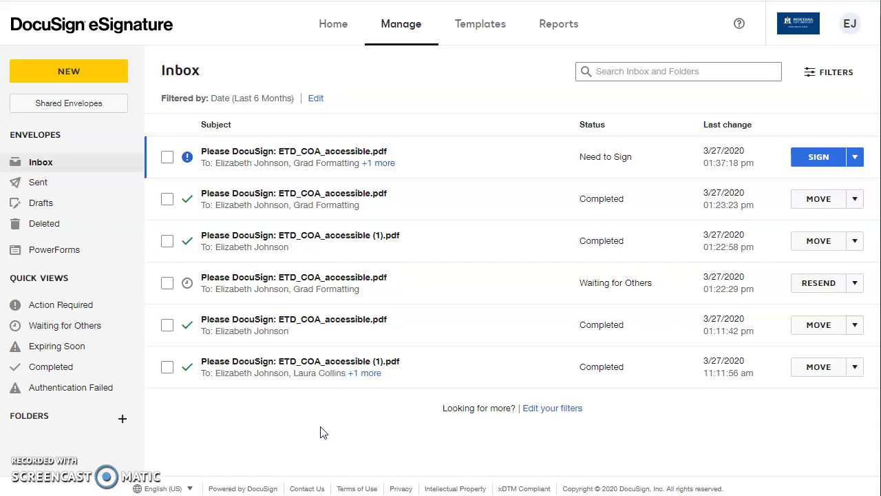
# View all recipients of the new ETD_COA_accessible.pdf envelope
pyautogui.click(402, 172)
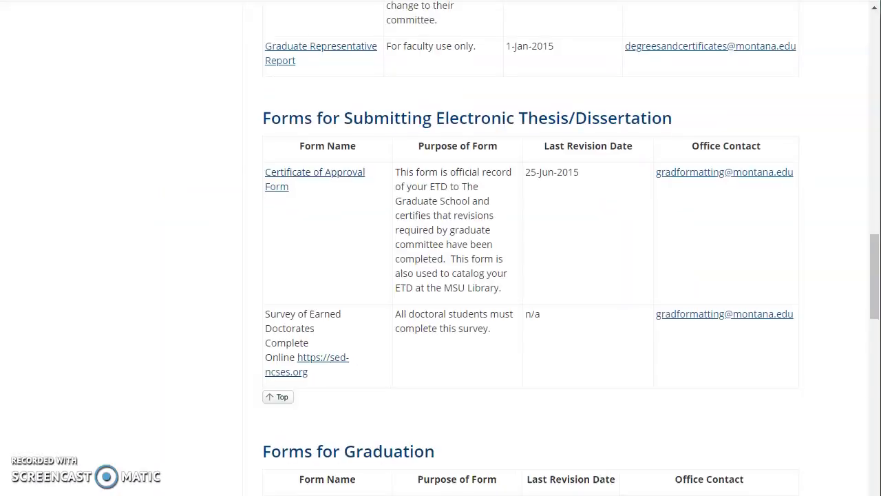
pyautogui.scroll(20, 285, 182)
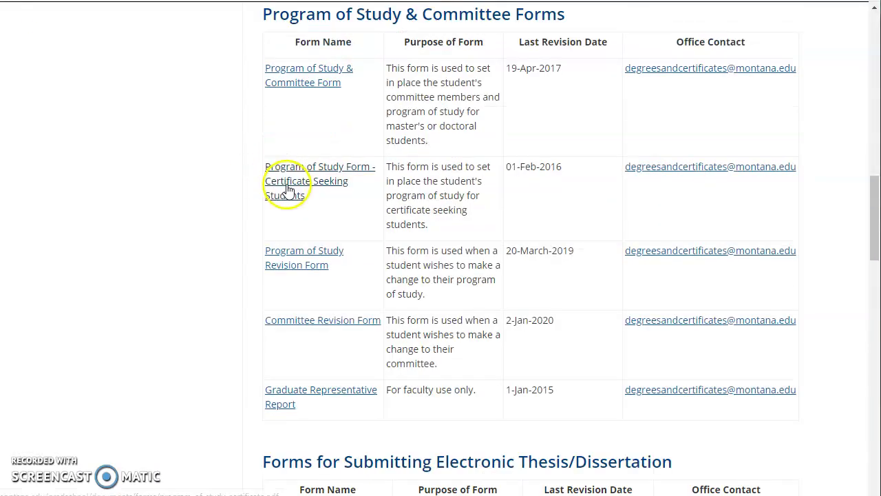